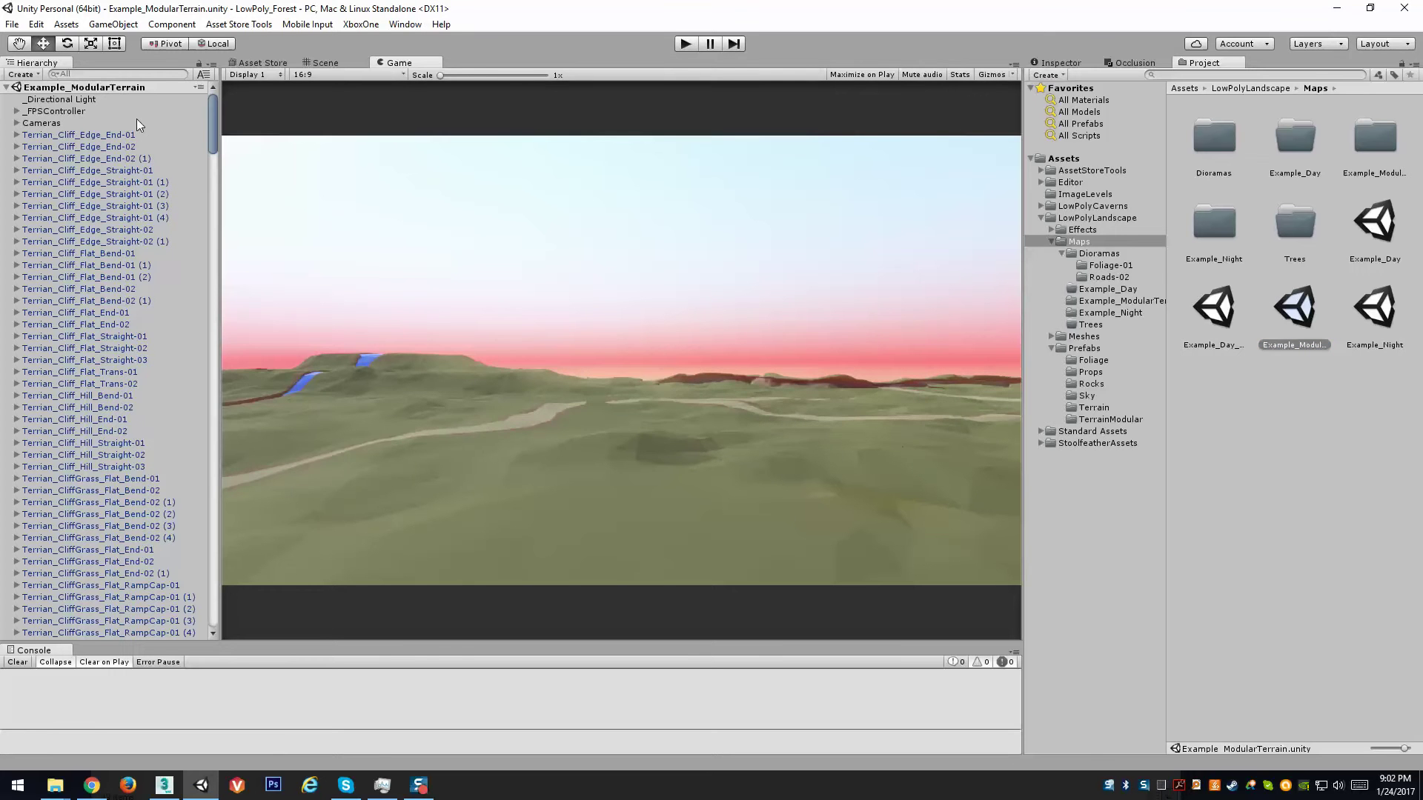
Step: Open the Scene view and select a Terrian_Grass_Flat-02 tile in the flat green part of the terrain
click(323, 63)
right_drag(677, 390, 678, 622)
click(597, 438)
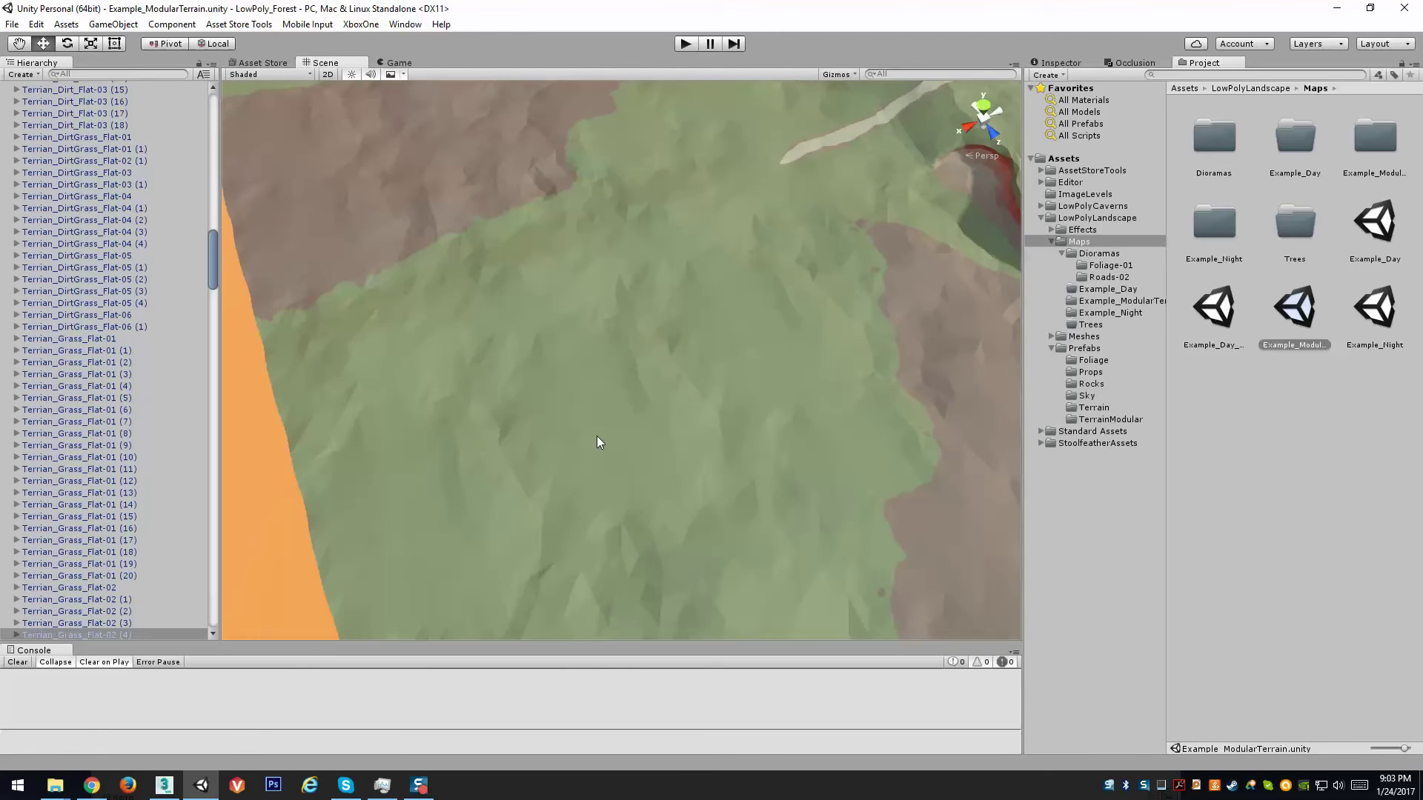
right_drag(597, 437, 705, 395)
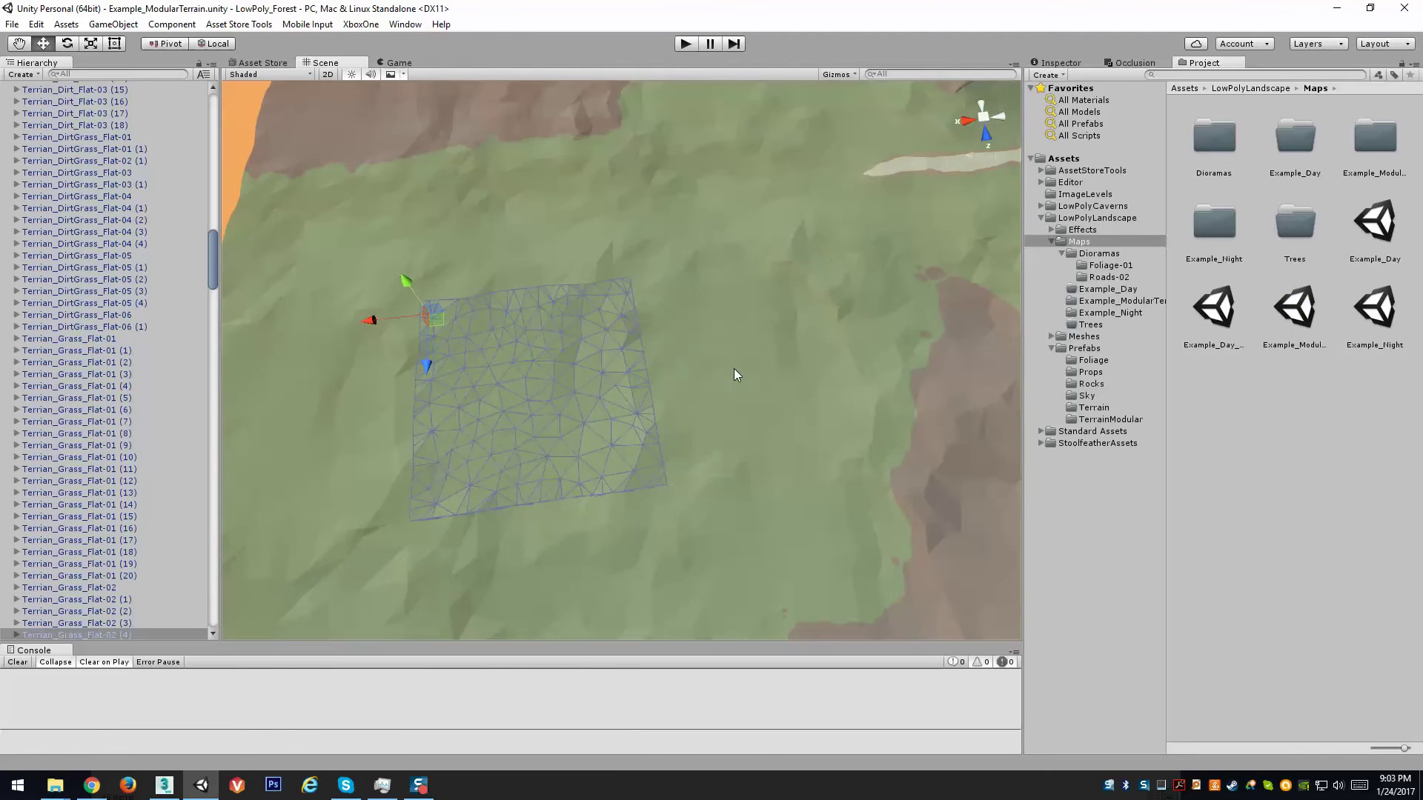
click(734, 369)
click(545, 416)
right_drag(545, 416, 624, 305)
right_drag(555, 467, 585, 481)
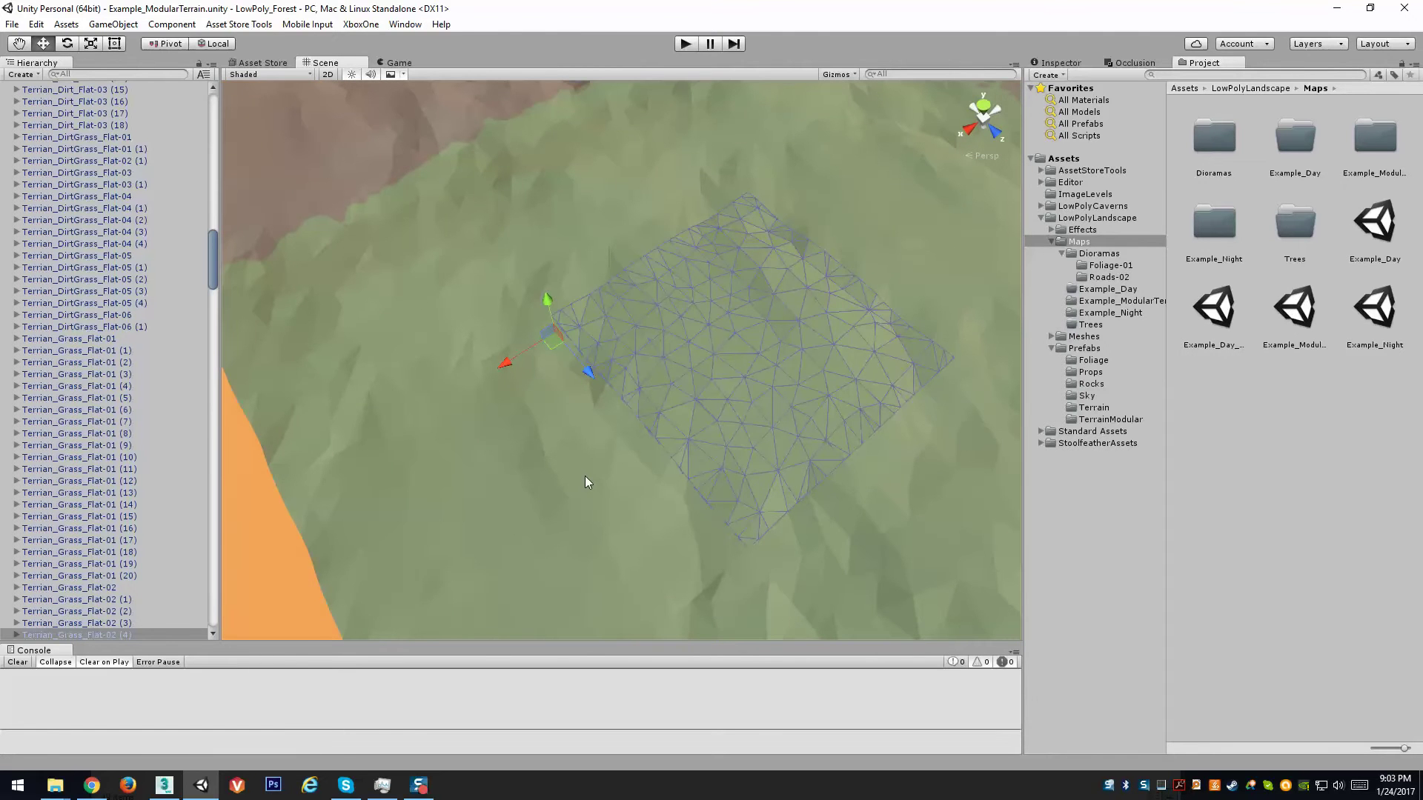
Step: Duplicate the flat grass tile at the terrain's edge and move the copy along its X axis into the adjacent empty space
right_drag(734, 451, 594, 514)
key(w)
click(677, 389)
key(ctrl+d)
key(ctrl+d)
key(ctrl+d)
key(ctrl+d)
key(ctrl+d)
key(ctrl+d)
key(ctrl+d)
key(ctrl+d)
key(ctrl+d)
key(ctrl+d)
key(ctrl+d)
key(ctrl+d)
key(ctrl+d)
key(ctrl+d)
key(ctrl+d)
key(ctrl+d)
key(ctrl+d)
key(ctrl+d)
key(ctrl+d)
key(ctrl+d)
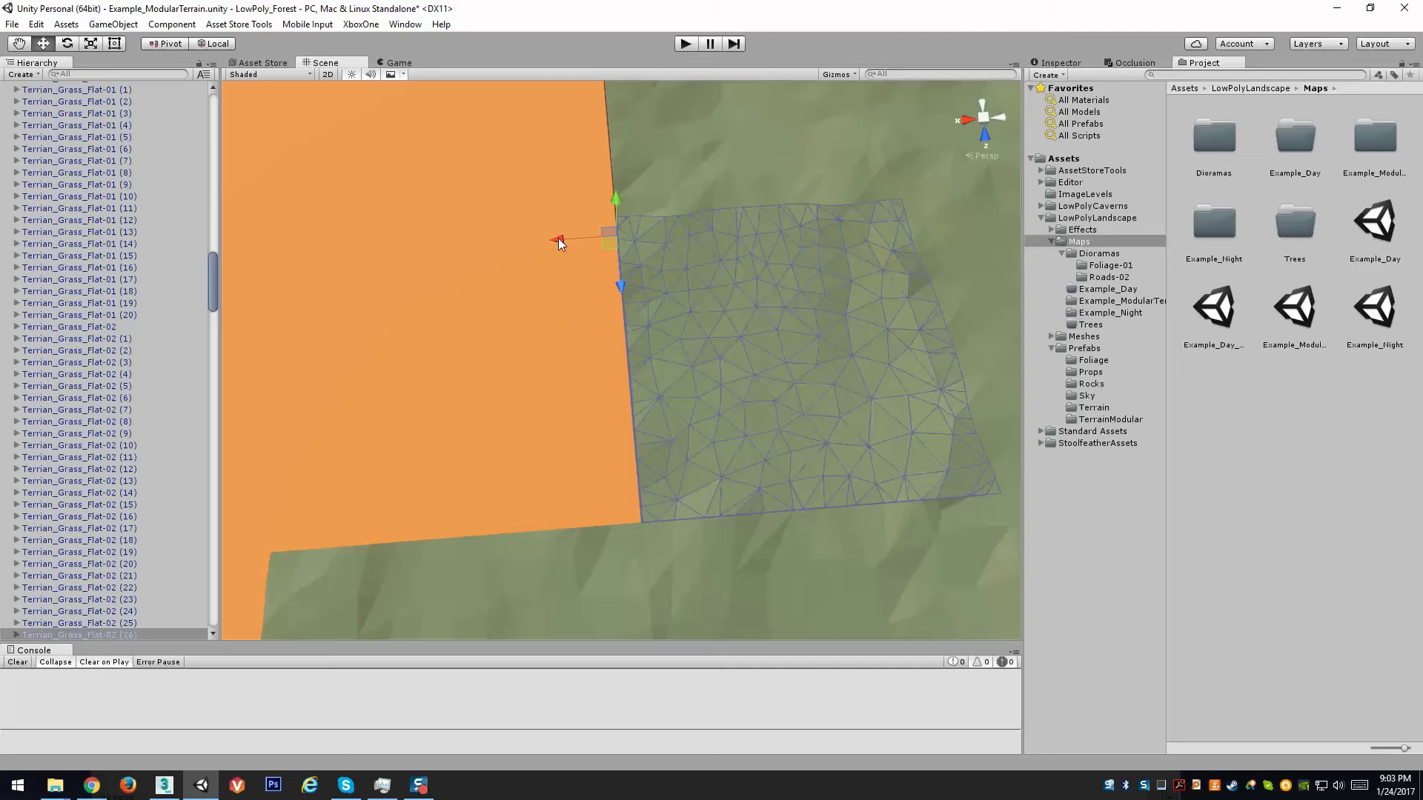
right_drag(772, 290, 750, 285)
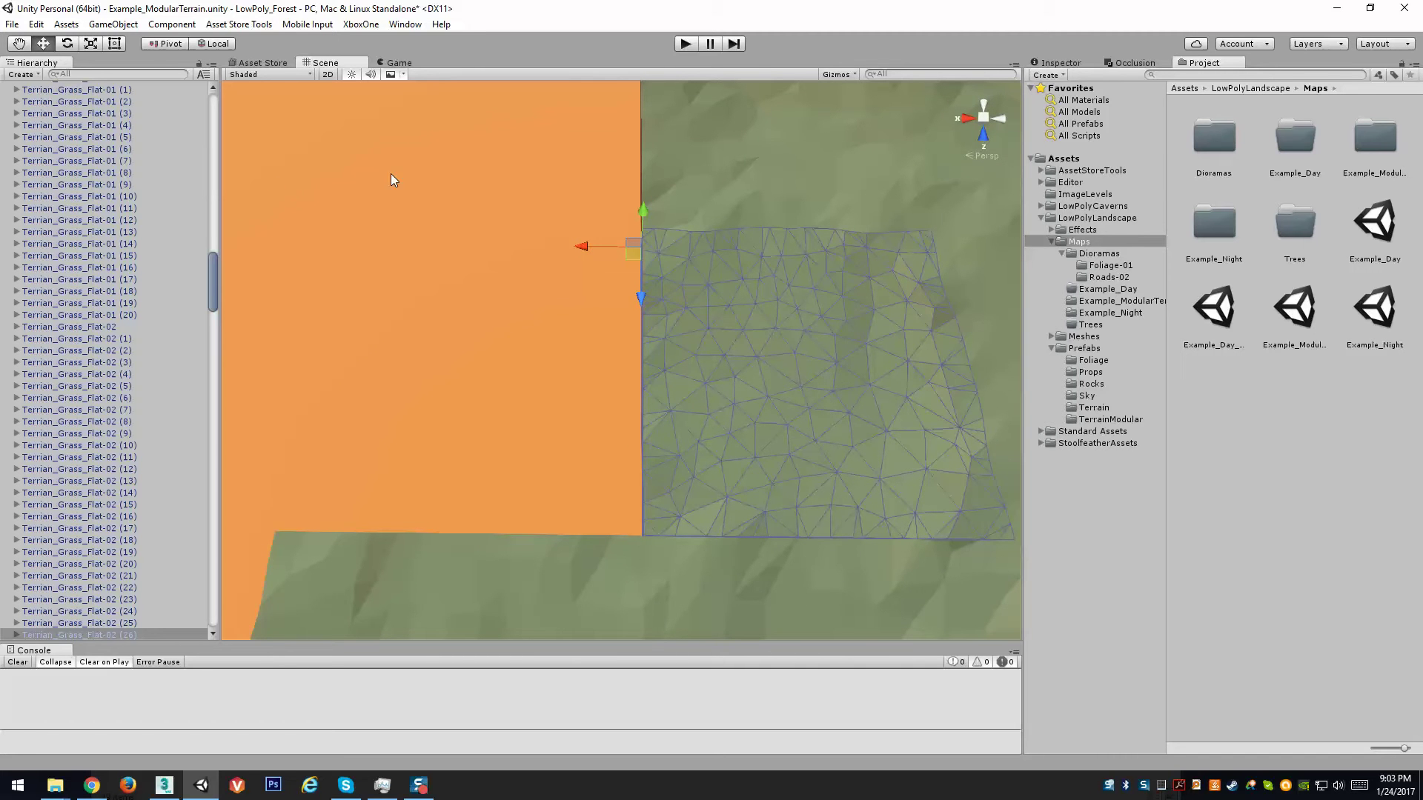
drag(580, 248, 305, 273)
click(500, 172)
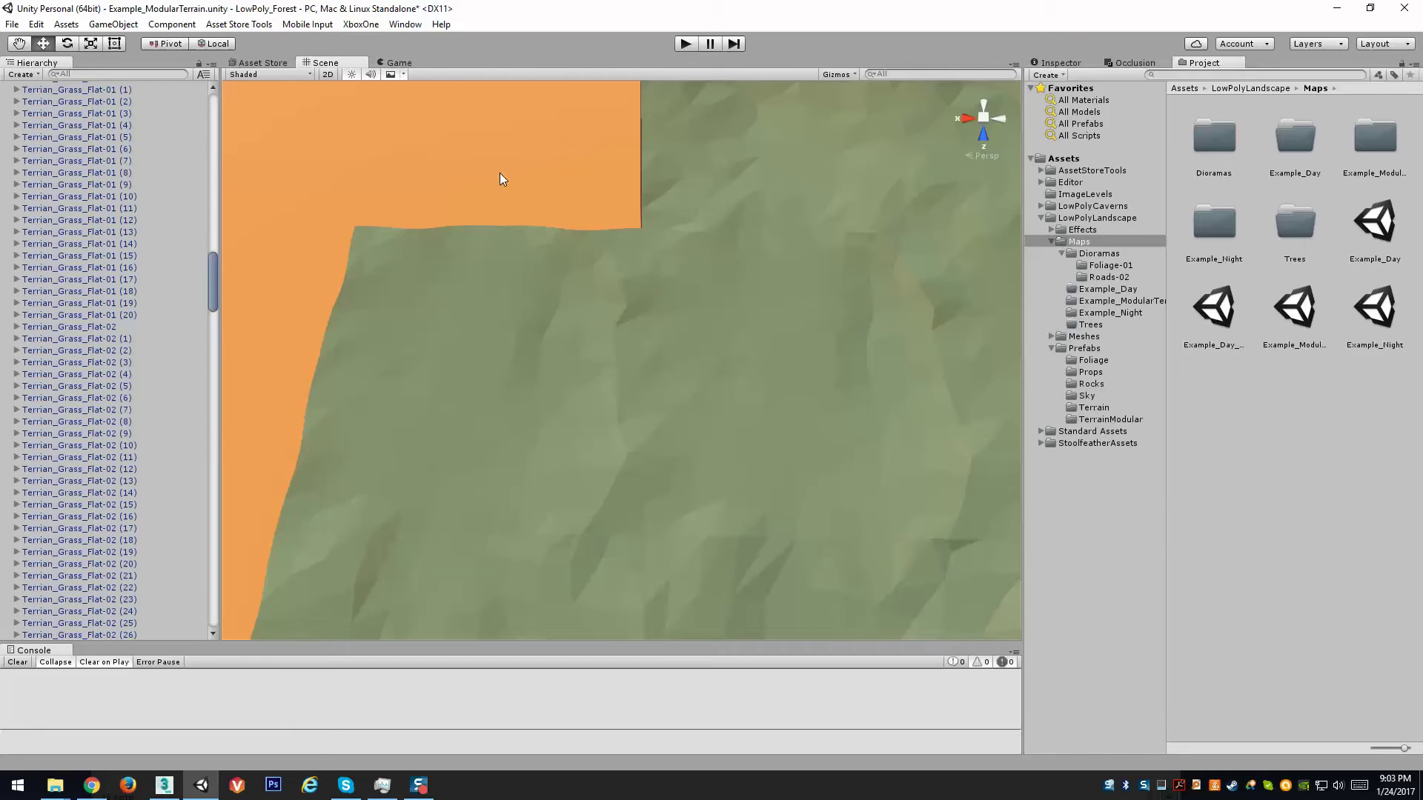
Step: Duplicate the grass tile at the outer corner and rotate the copy about its vertical axis into the neighbouring empty space
right_drag(659, 371, 646, 326)
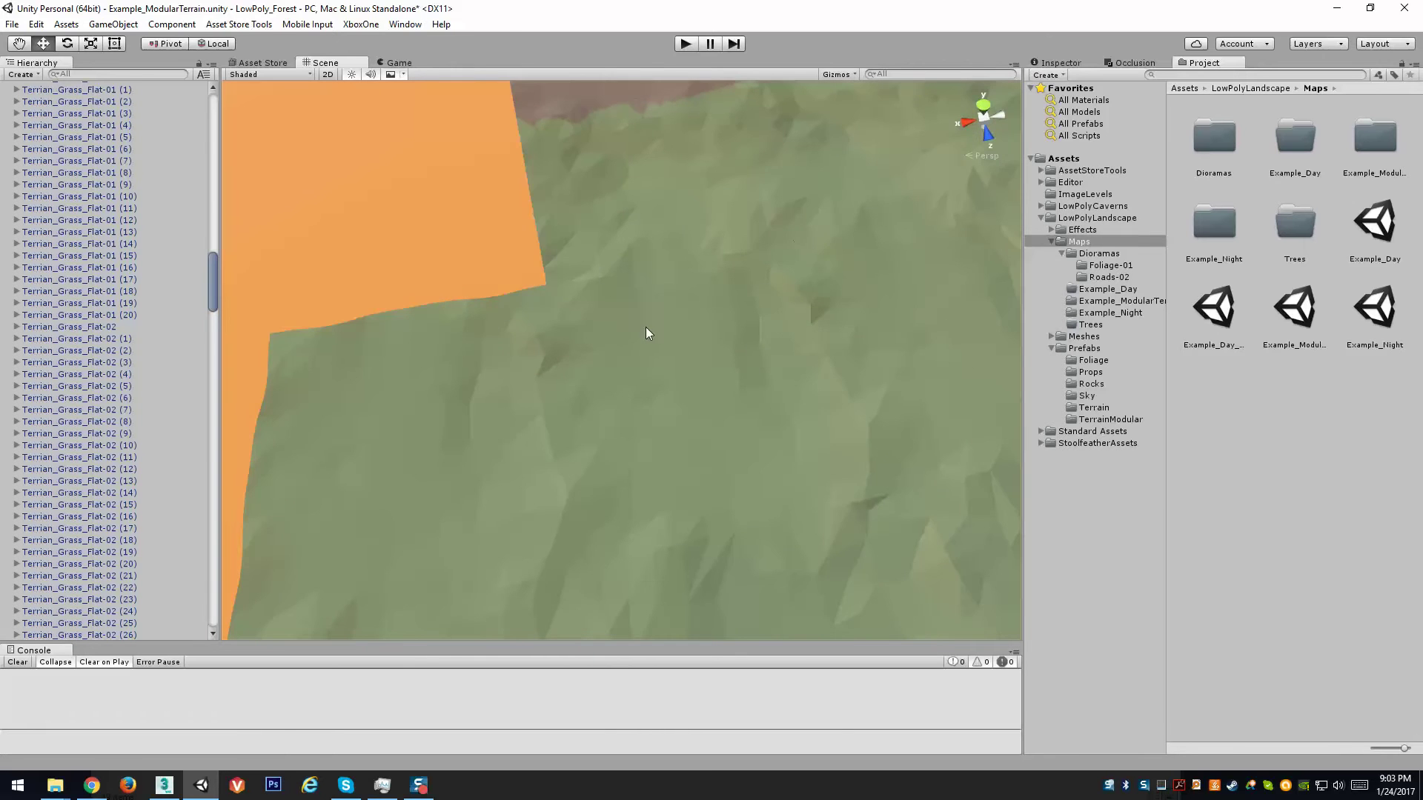
right_drag(438, 432, 1068, 552)
click(602, 429)
right_drag(602, 428, 838, 481)
key(ctrl+d)
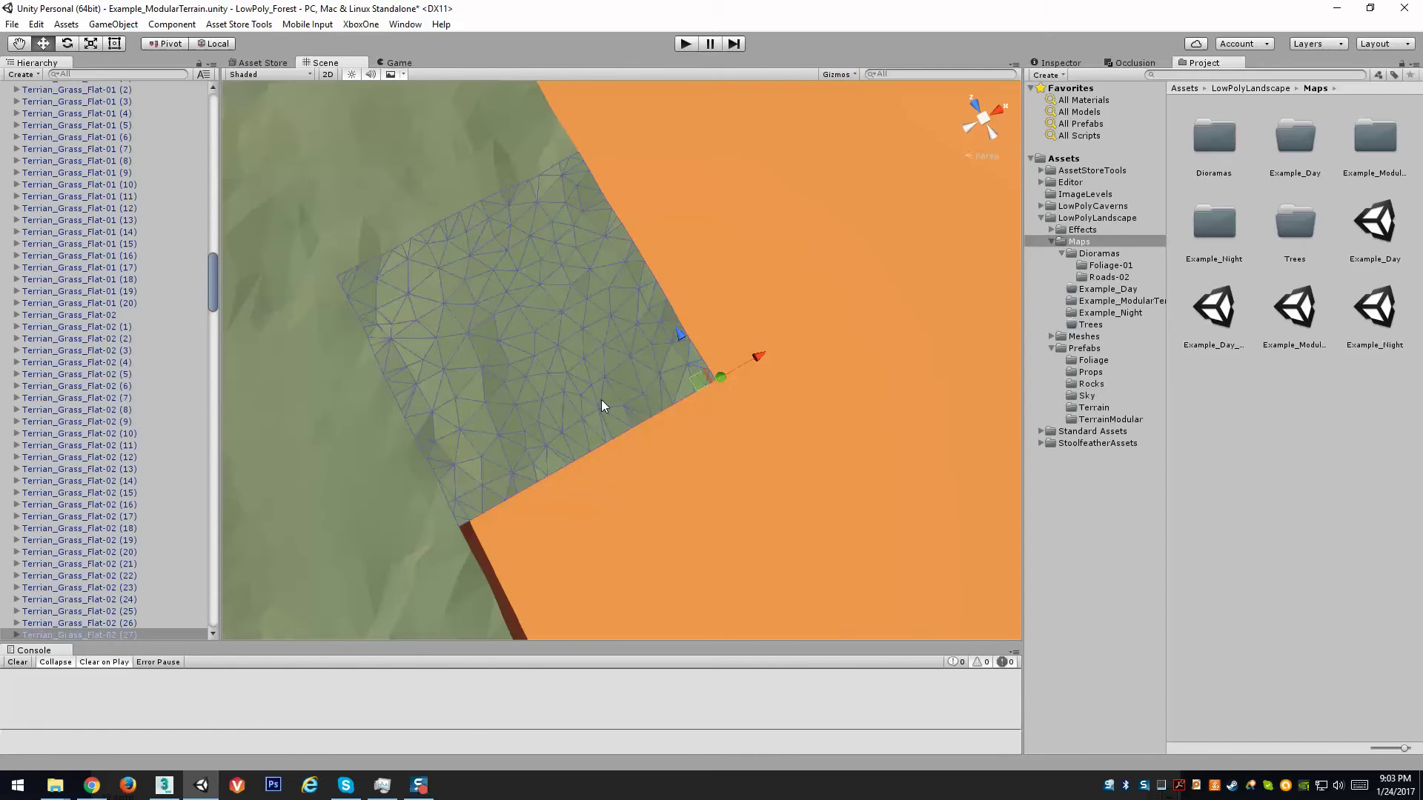
right_drag(602, 401, 411, 425)
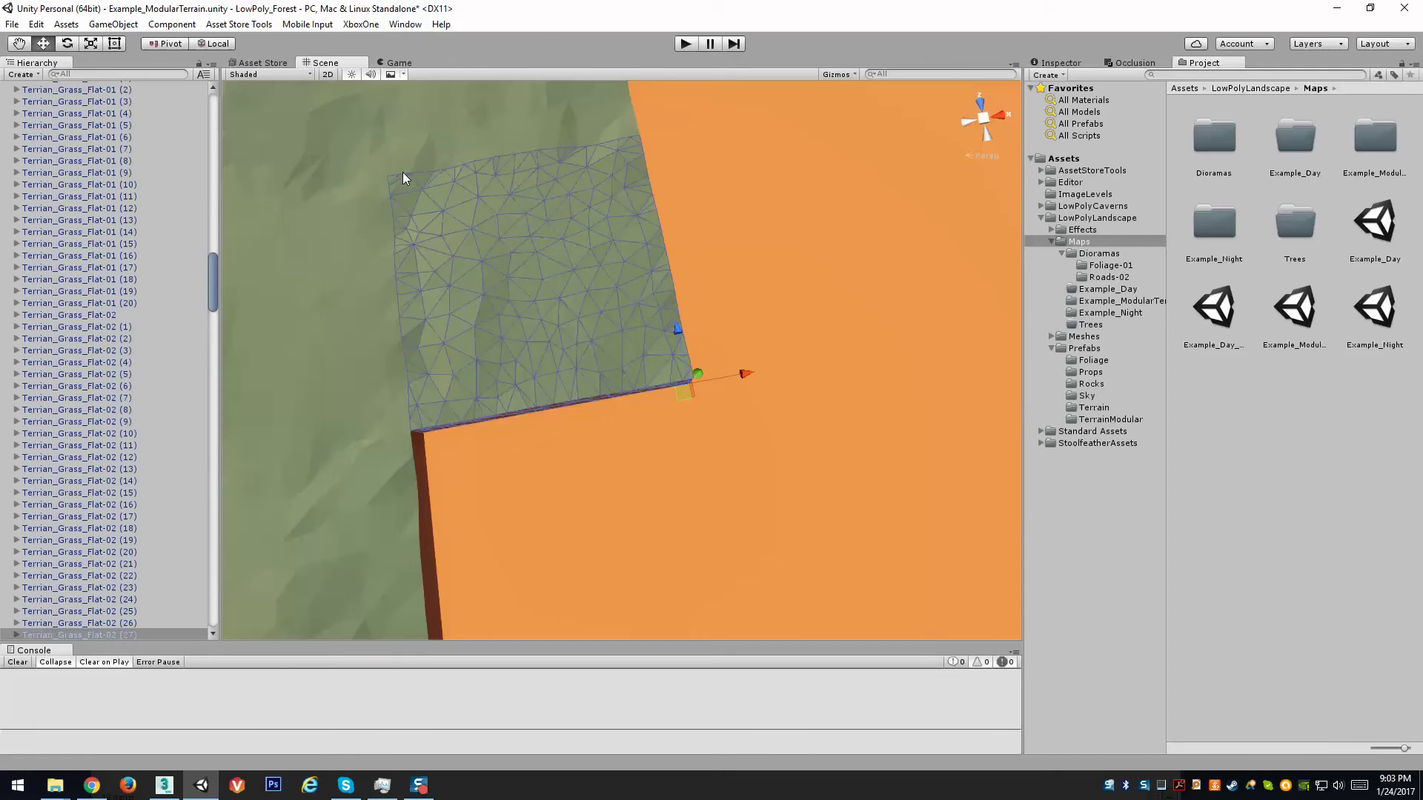
right_drag(465, 450, 626, 458)
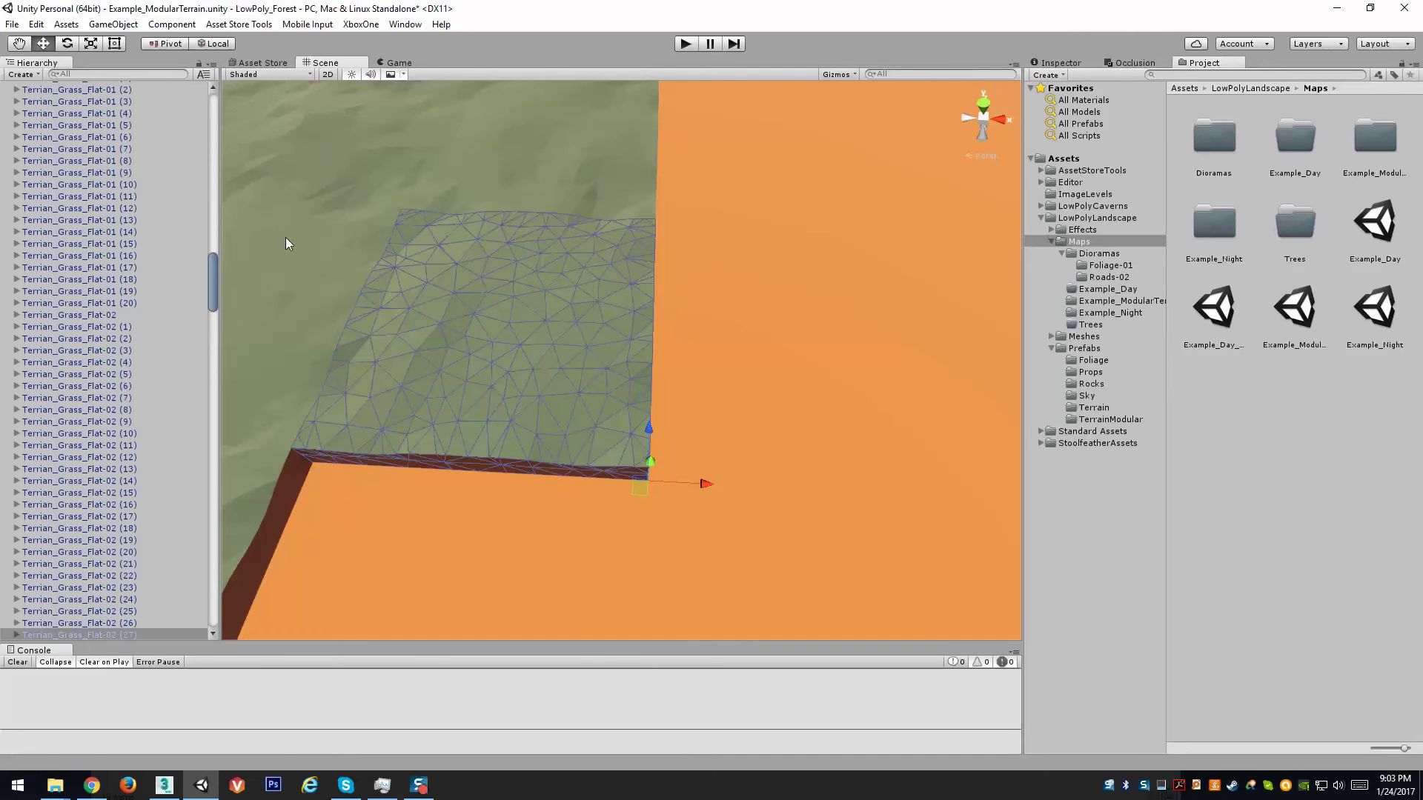
right_drag(522, 424, 664, 483)
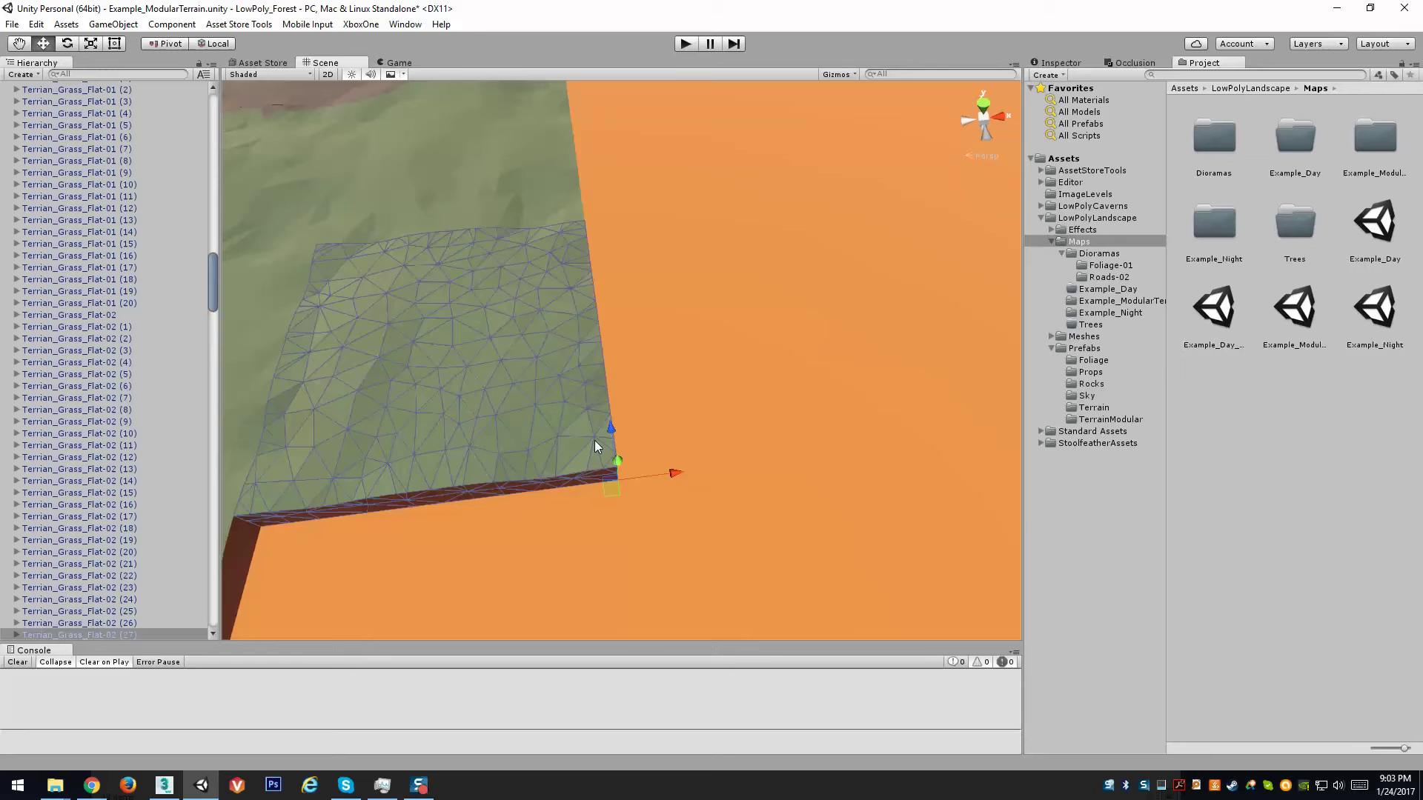
right_drag(594, 440, 674, 536)
key(e)
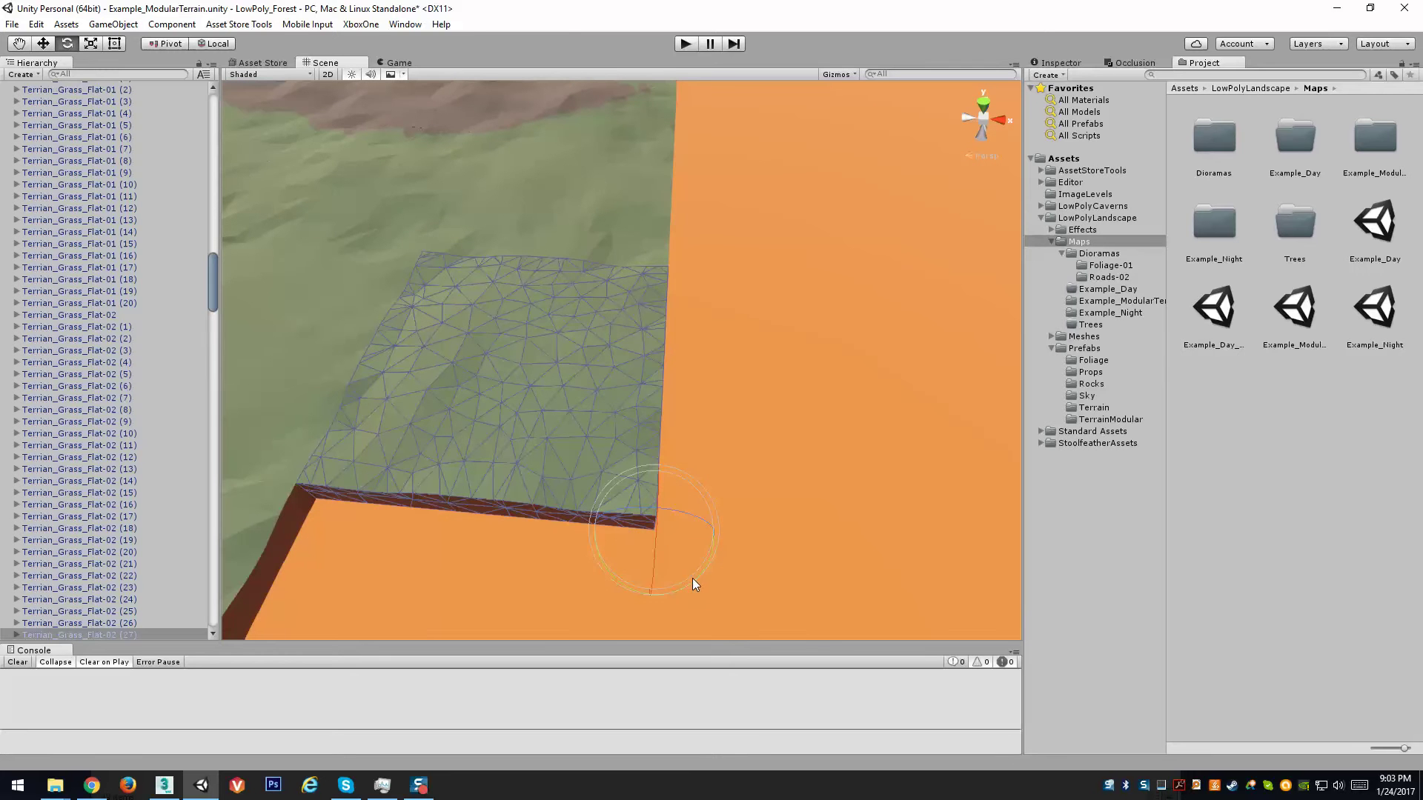
drag(683, 584, 462, 463)
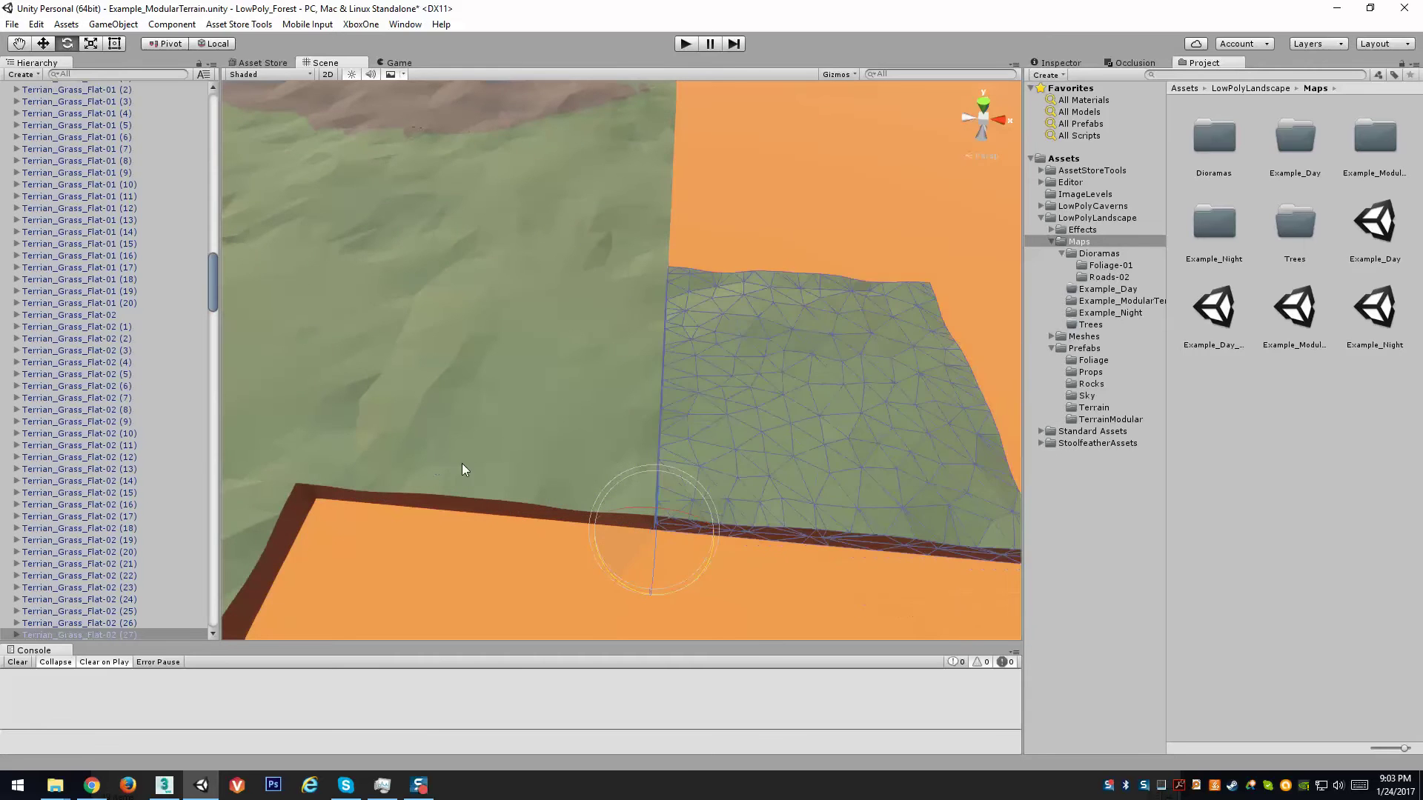
click(831, 183)
Step: Duplicate the newly rotated grass tile twice, rotating each copy around the shared corner to fill the next empty spaces
right_drag(673, 454, 988, 556)
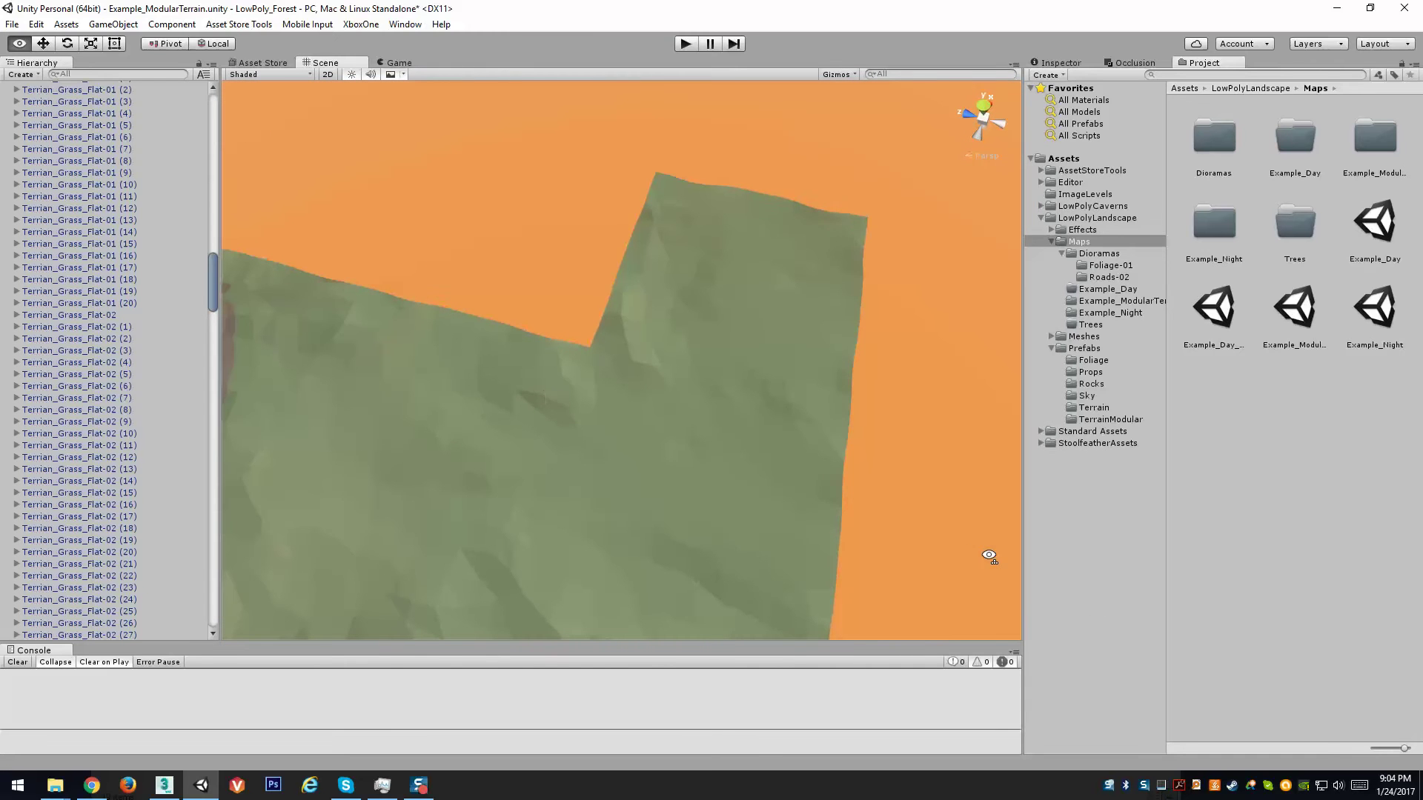
click(705, 354)
key(ctrl+d)
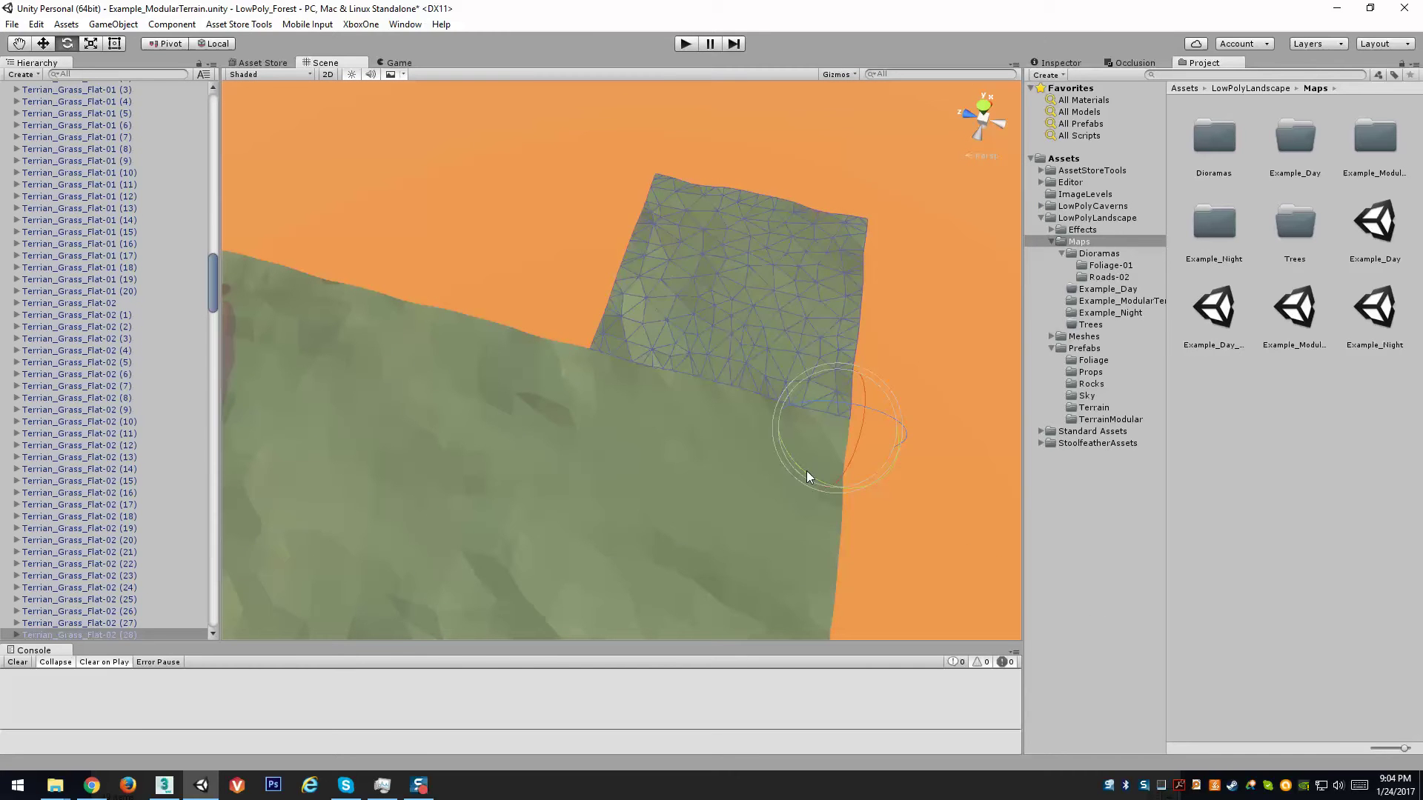
drag(807, 470, 584, 451)
key(ctrl+d)
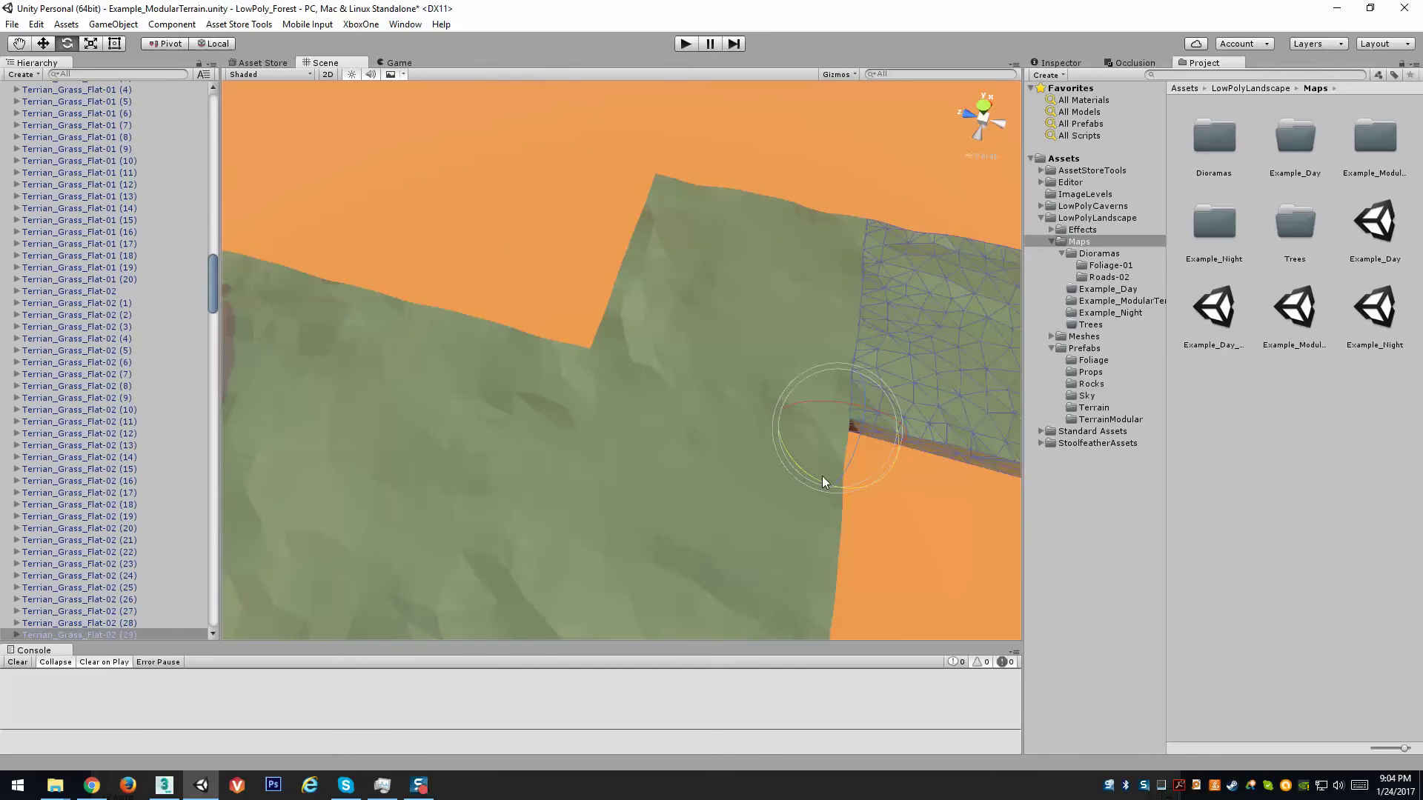
drag(823, 482, 592, 456)
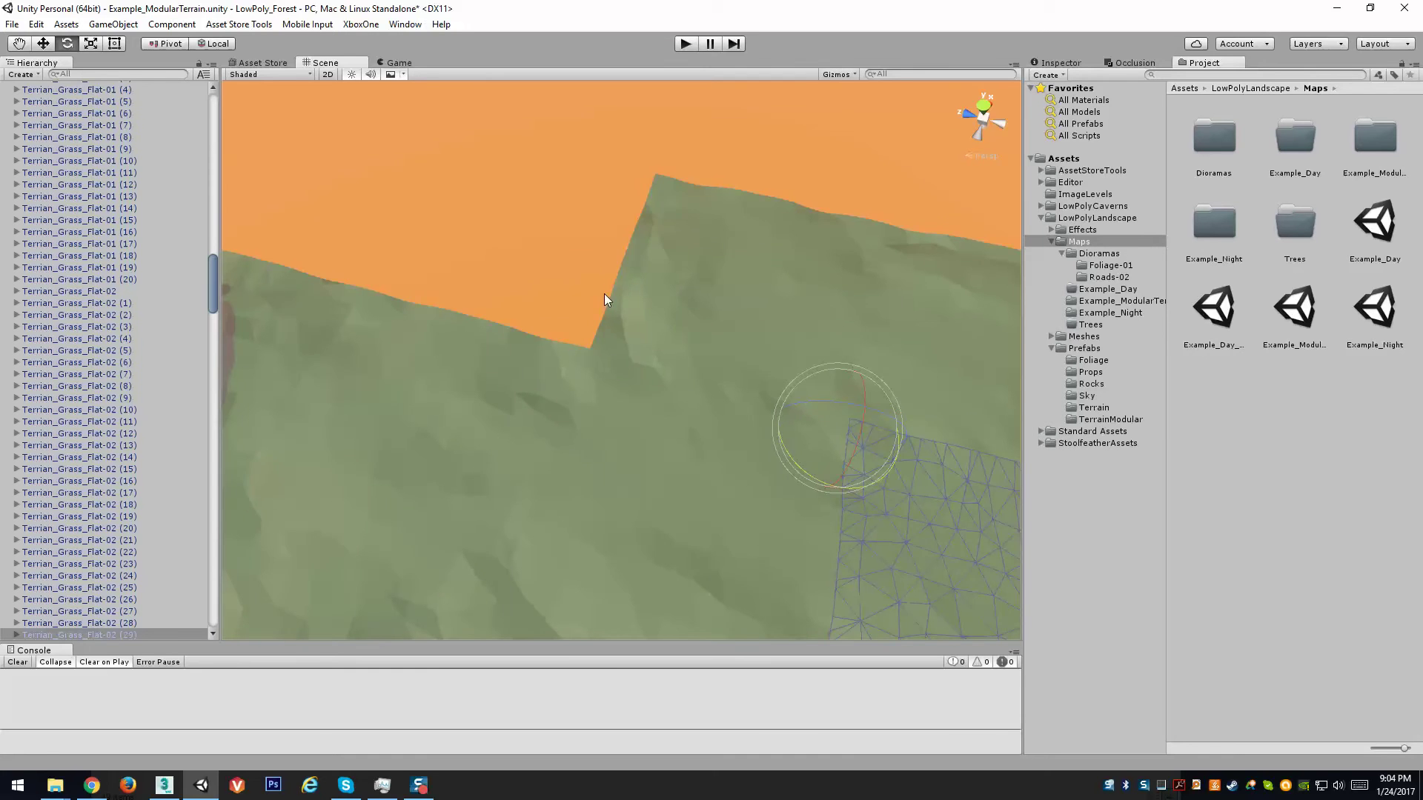
Step: Duplicate the grass tile at the new outer corner and move the copy along its X axis beyond the terrain edge
alt+drag(604, 299, 387, 291)
click(387, 290)
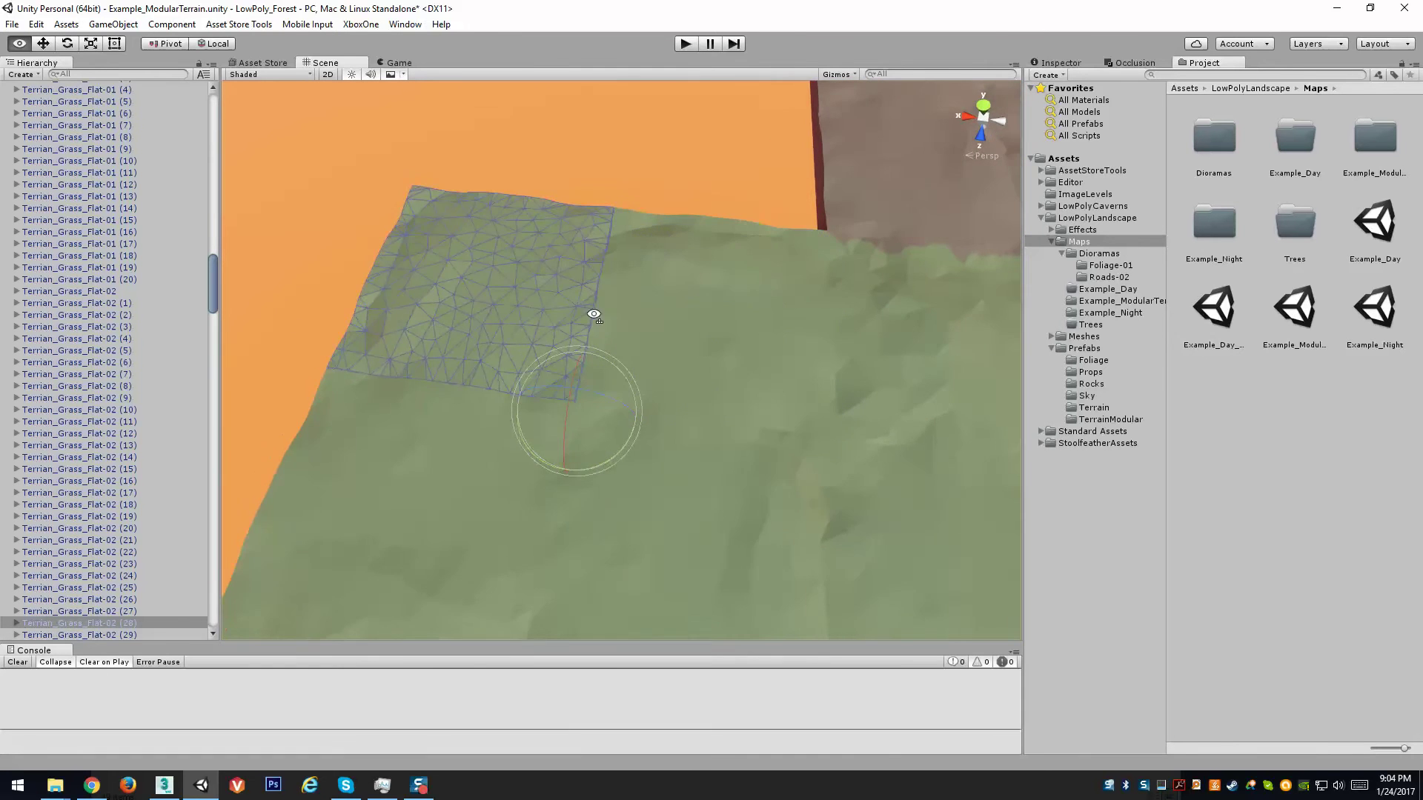
alt+drag(593, 314, 702, 341)
key(ctrl+d)
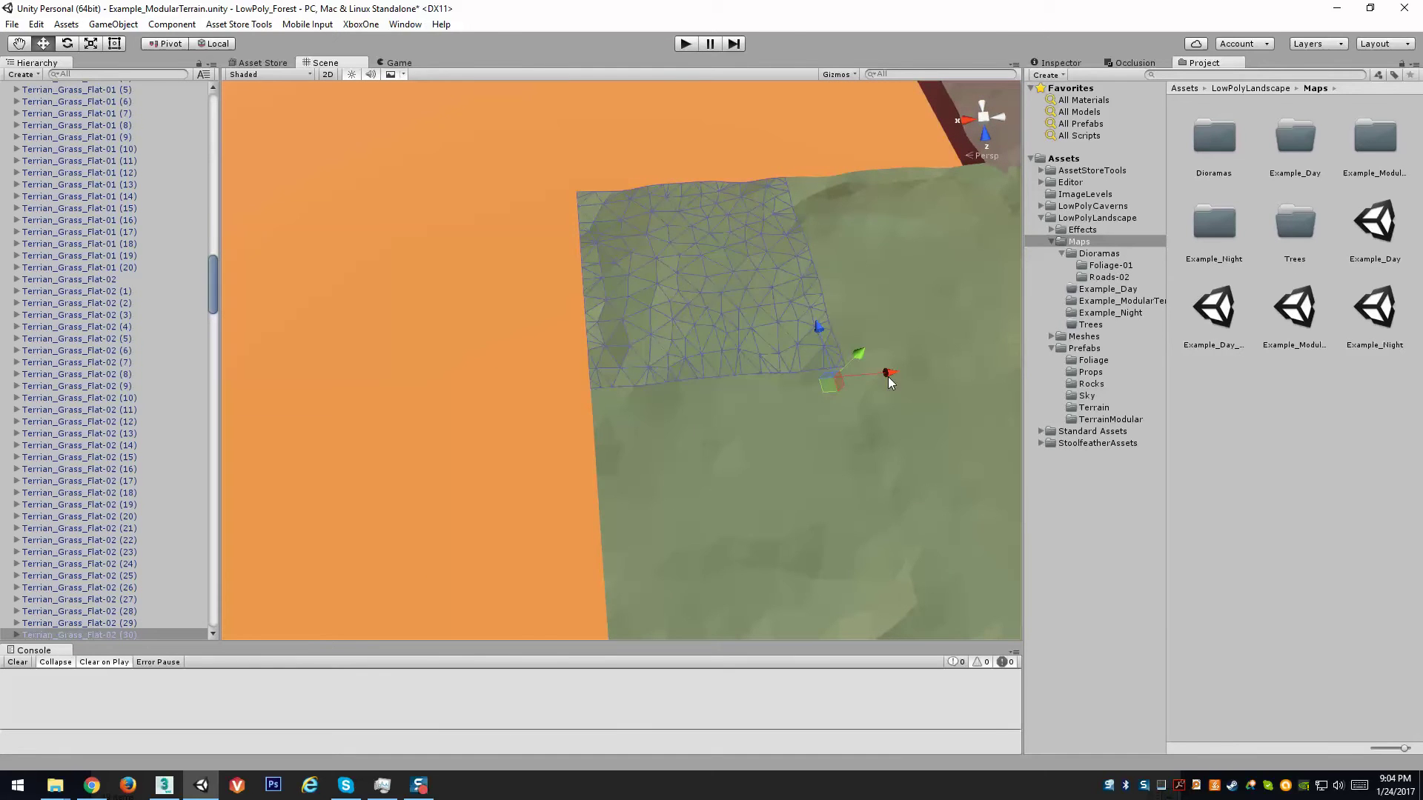
drag(887, 375, 649, 402)
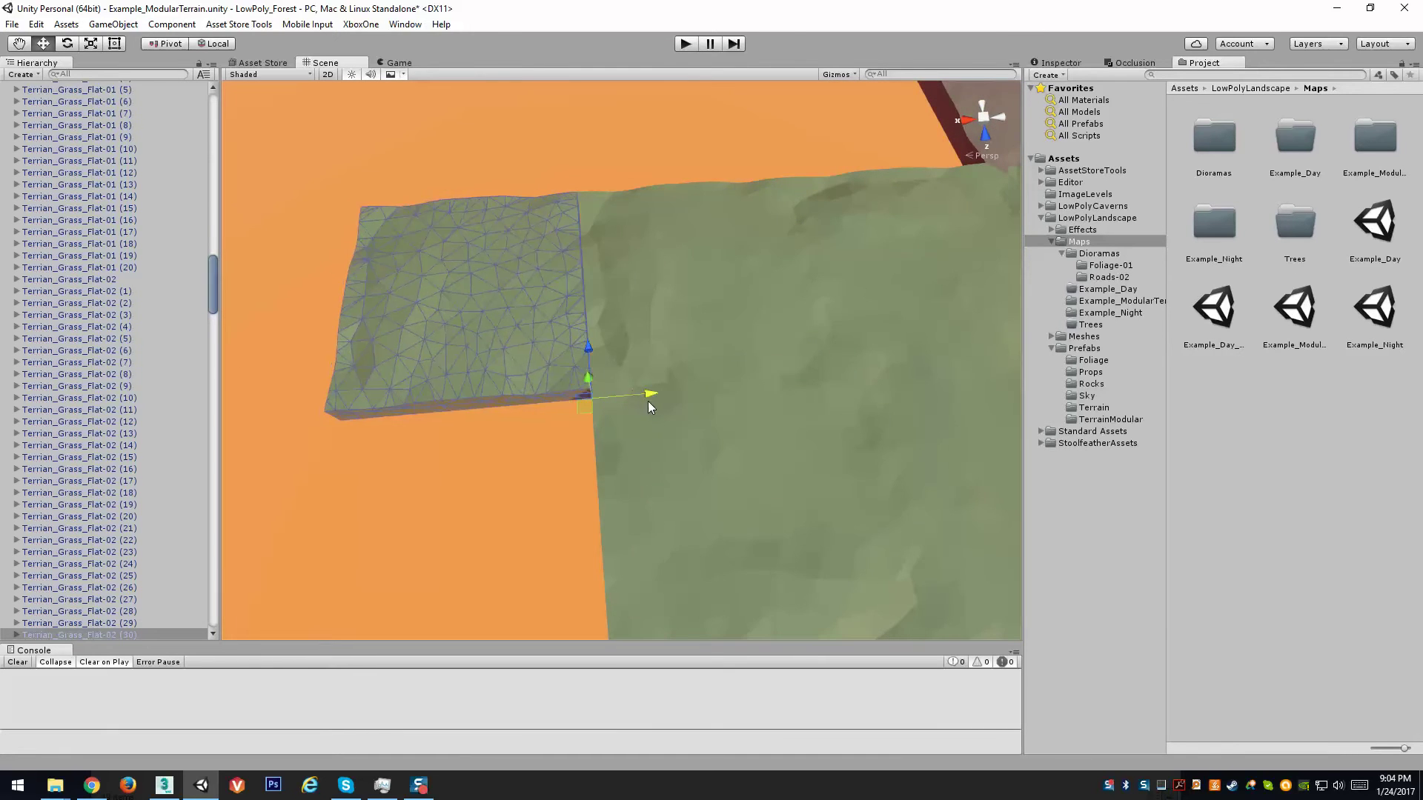
Step: Mirror the moved grass tile by setting its Z scale to -1
click(1067, 62)
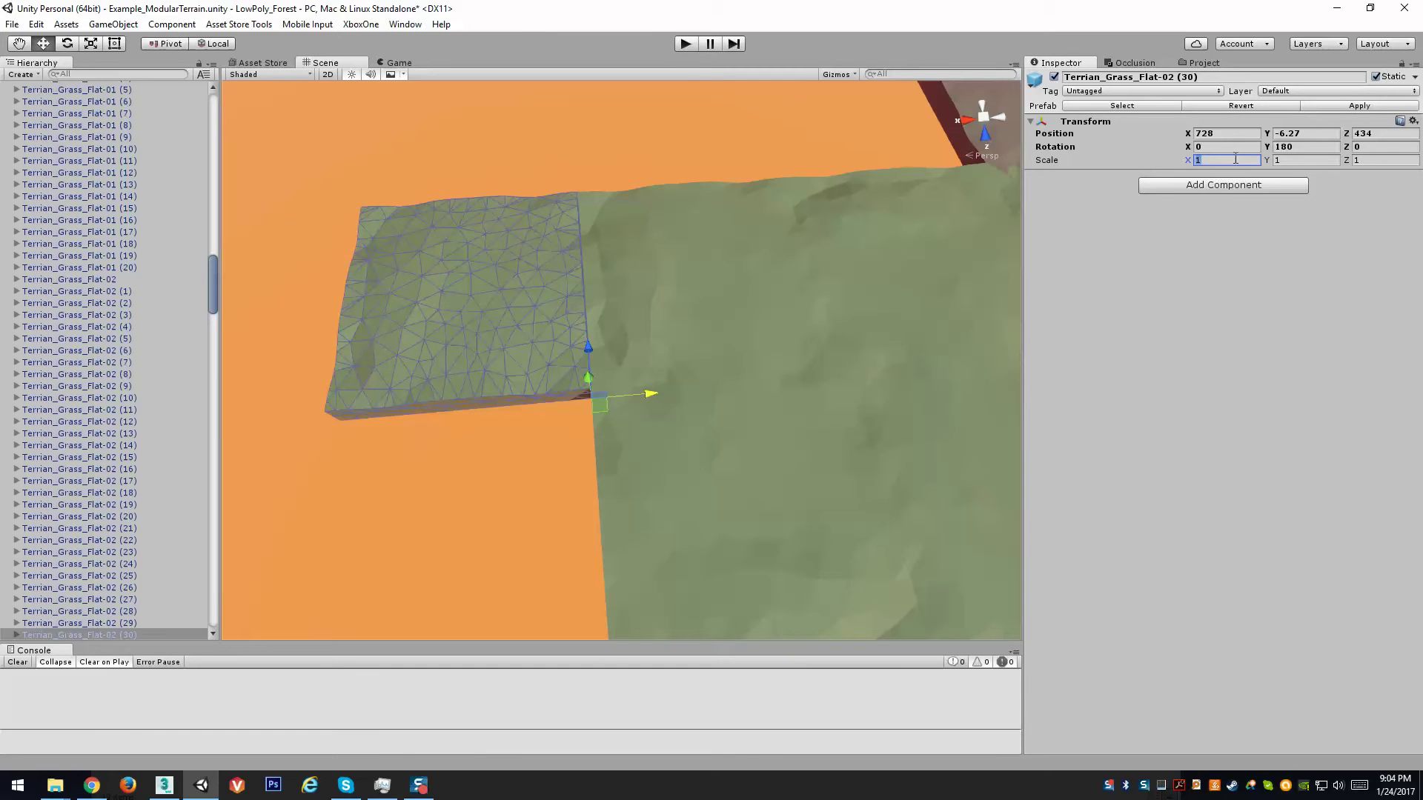
click(1309, 161)
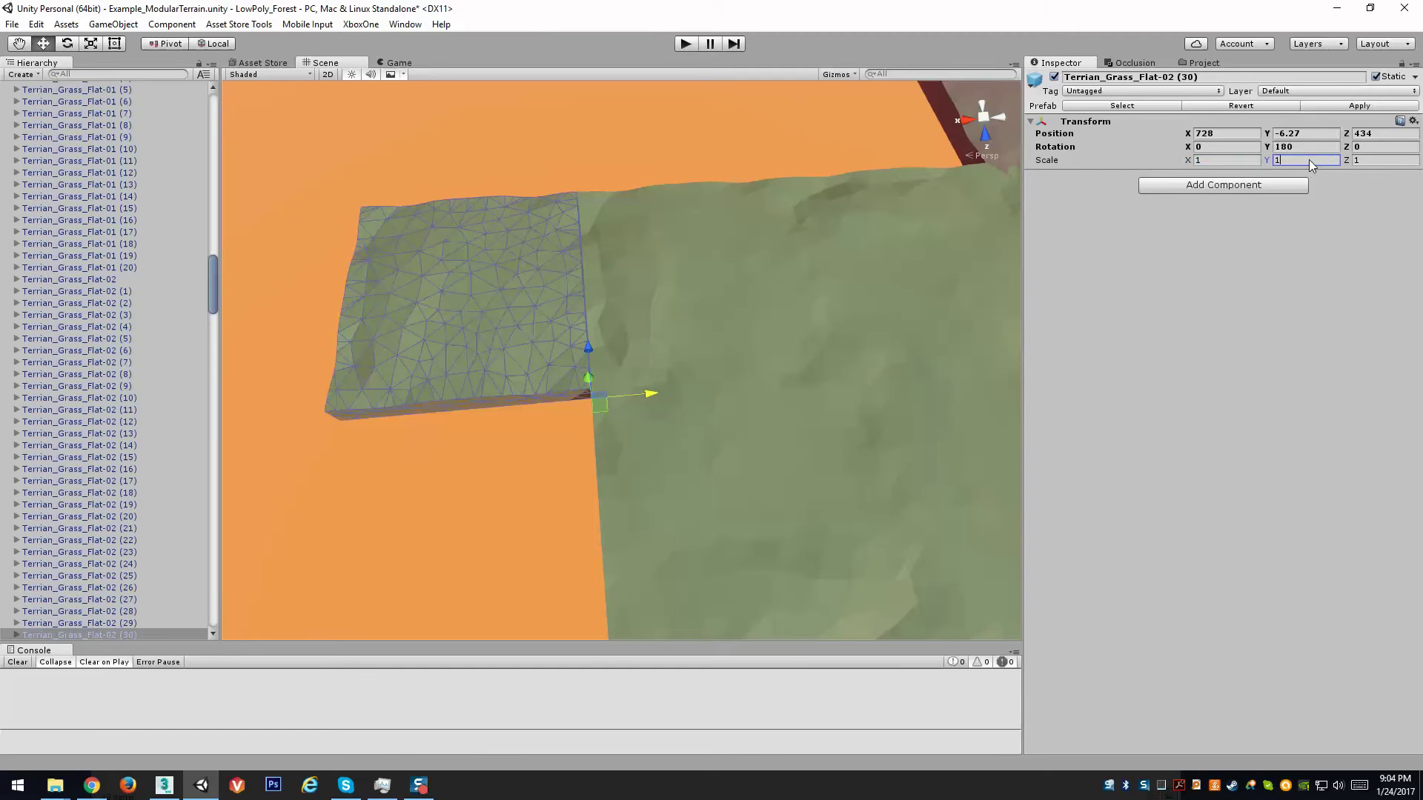
click(1372, 159)
text(-1)
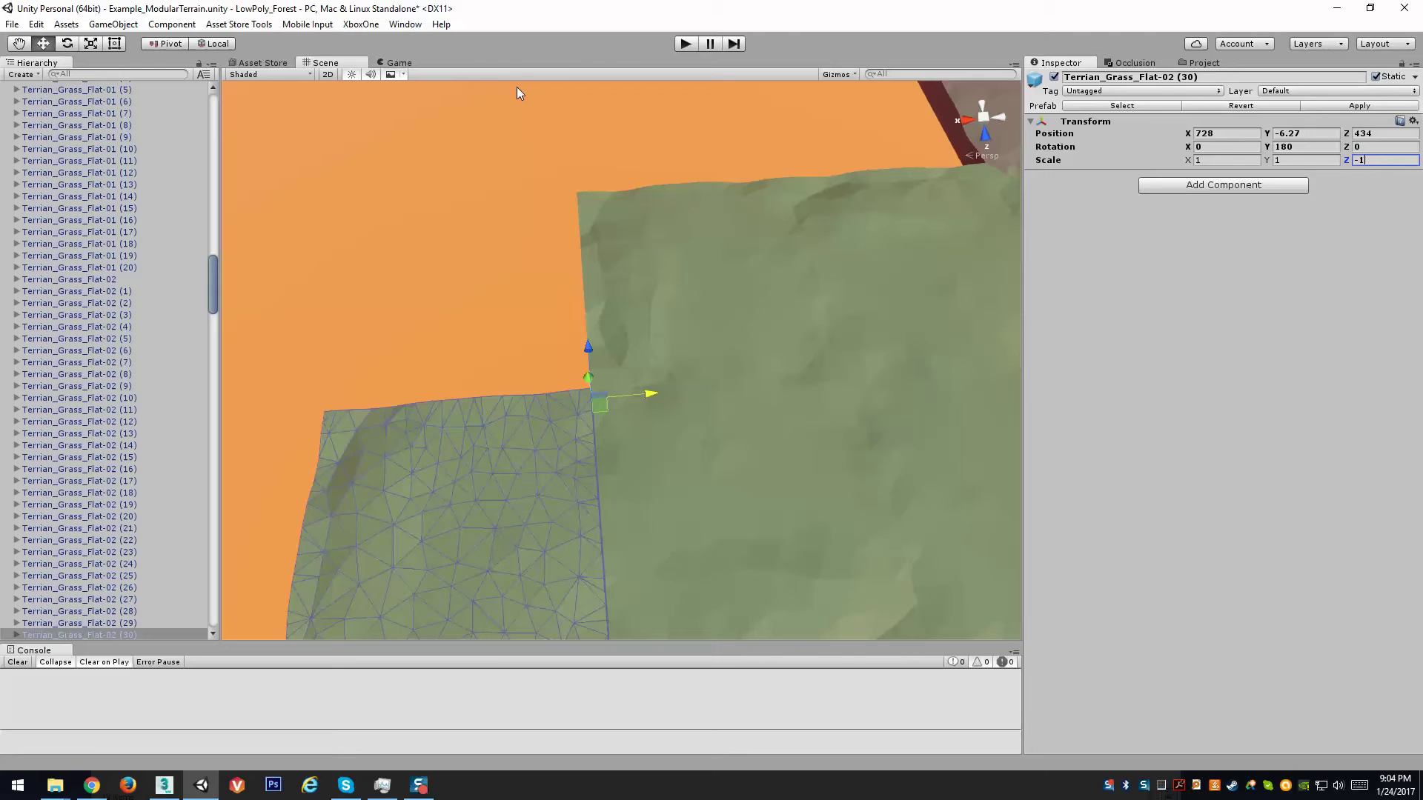
click(496, 266)
Step: Vertex-snap the mirrored grass tile's corner to the adjacent tile's corner to close the seam between them
right_drag(496, 266, 18, 348)
key(w)
right_drag(612, 344, 399, 422)
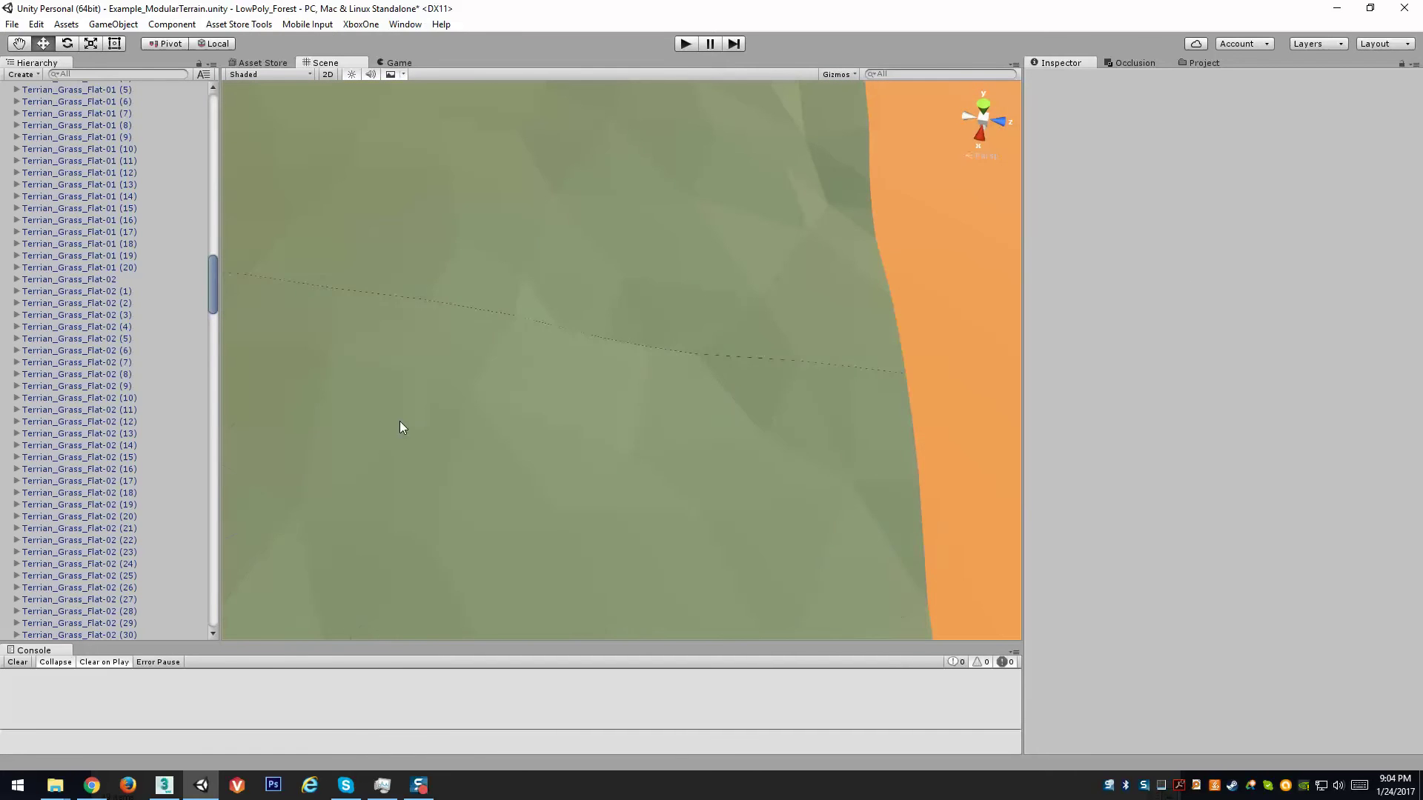
click(400, 422)
alt+drag(540, 413, 733, 377)
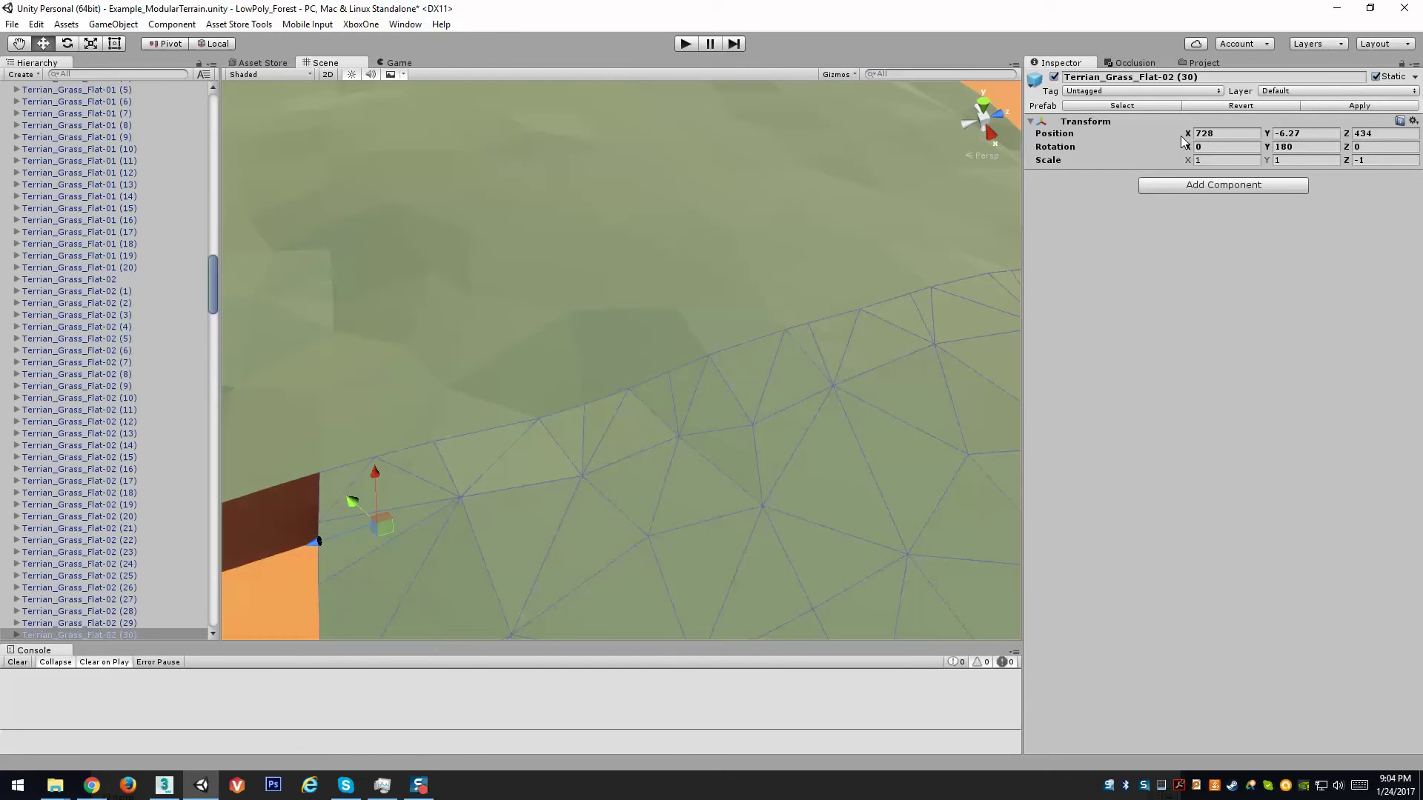
right_drag(686, 403, 552, 345)
mouse_move(591, 435)
right_down()
mouse_move(679, 435)
mouse_move(610, 407)
mouse_move(652, 388)
mouse_move(602, 440)
right_up()
scroll(634, 402, up, 2)
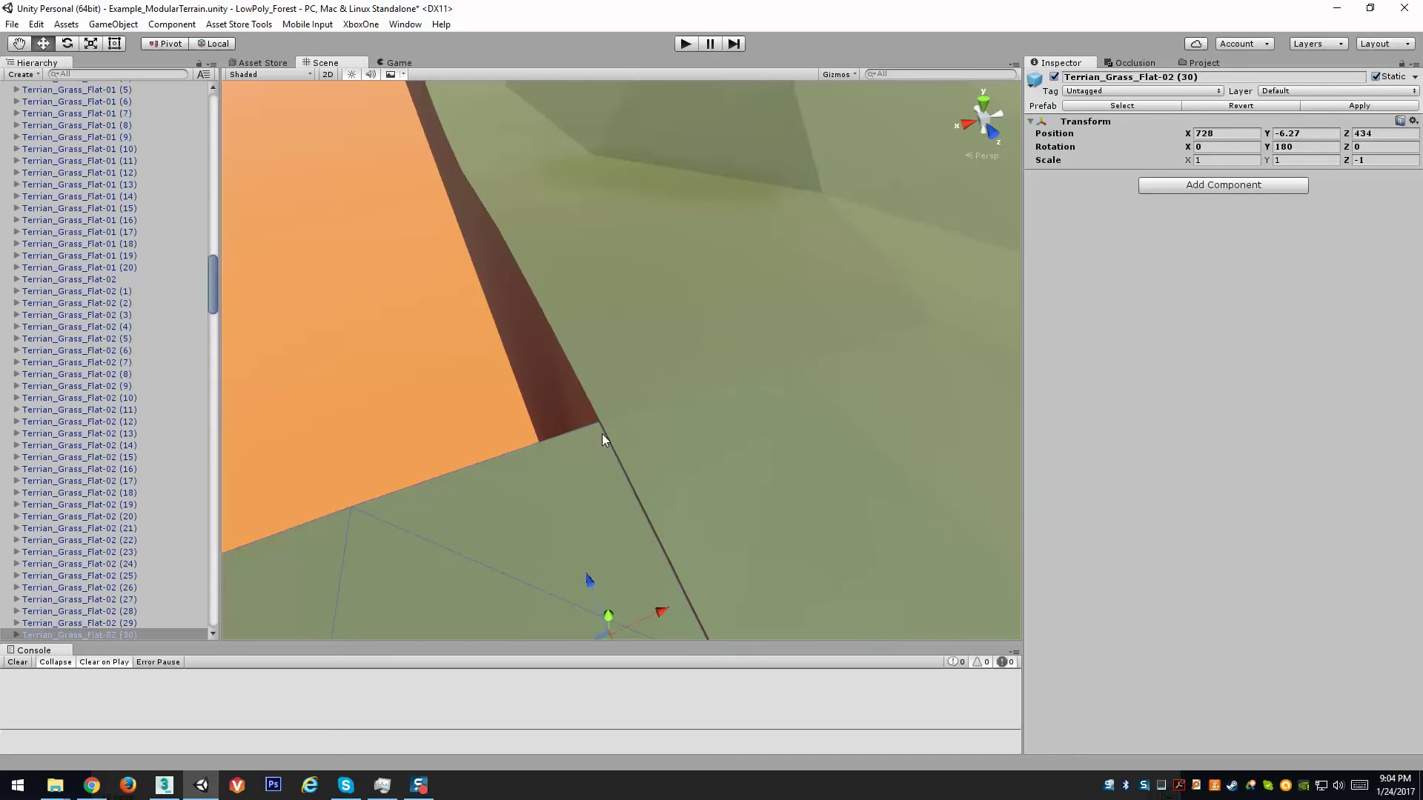
key(v)
drag(597, 426, 722, 443)
click(625, 476)
right_drag(722, 441, 713, 437)
key(d)
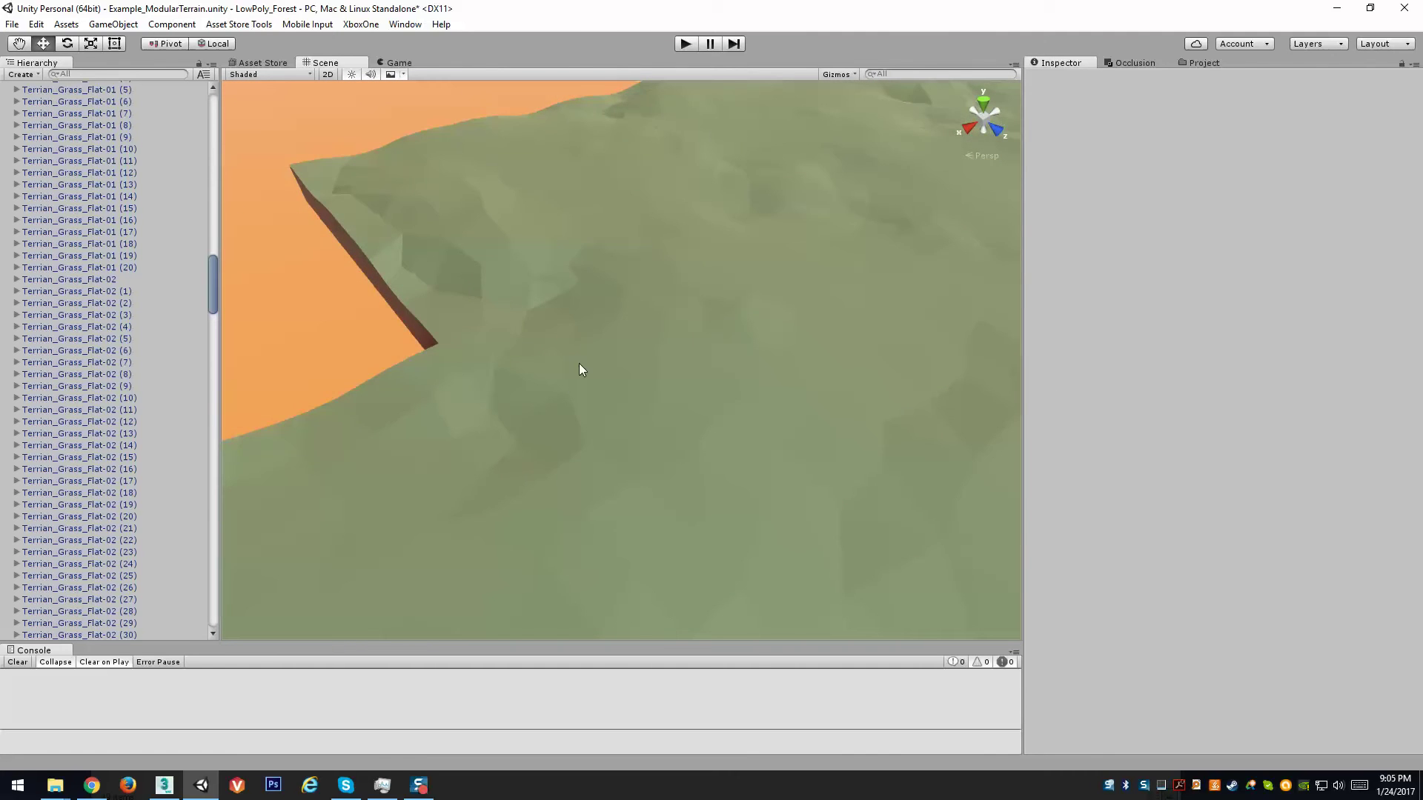
Step: Examine the extended terrain's outer edges, the grass and dirt tile transitions, and the road pieces across the modular map
right_drag(574, 394, 533, 426)
key(d)
key(s)
alt+drag(534, 429, 676, 420)
right_drag(675, 420, 622, 419)
key(d)
key(s)
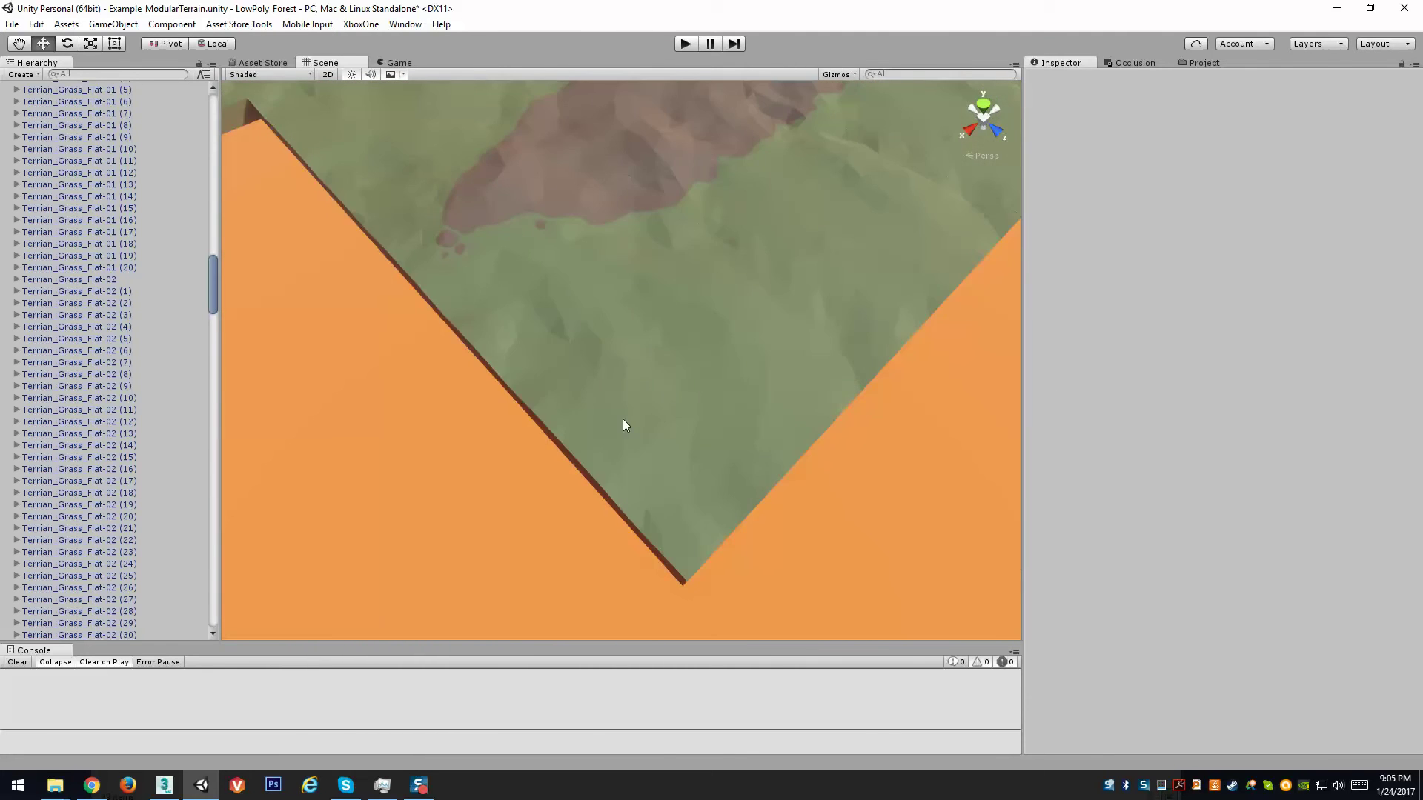
click(623, 420)
key(w)
mouse_move(778, 312)
right_down()
mouse_move(660, 282)
mouse_move(758, 305)
right_up()
click(775, 212)
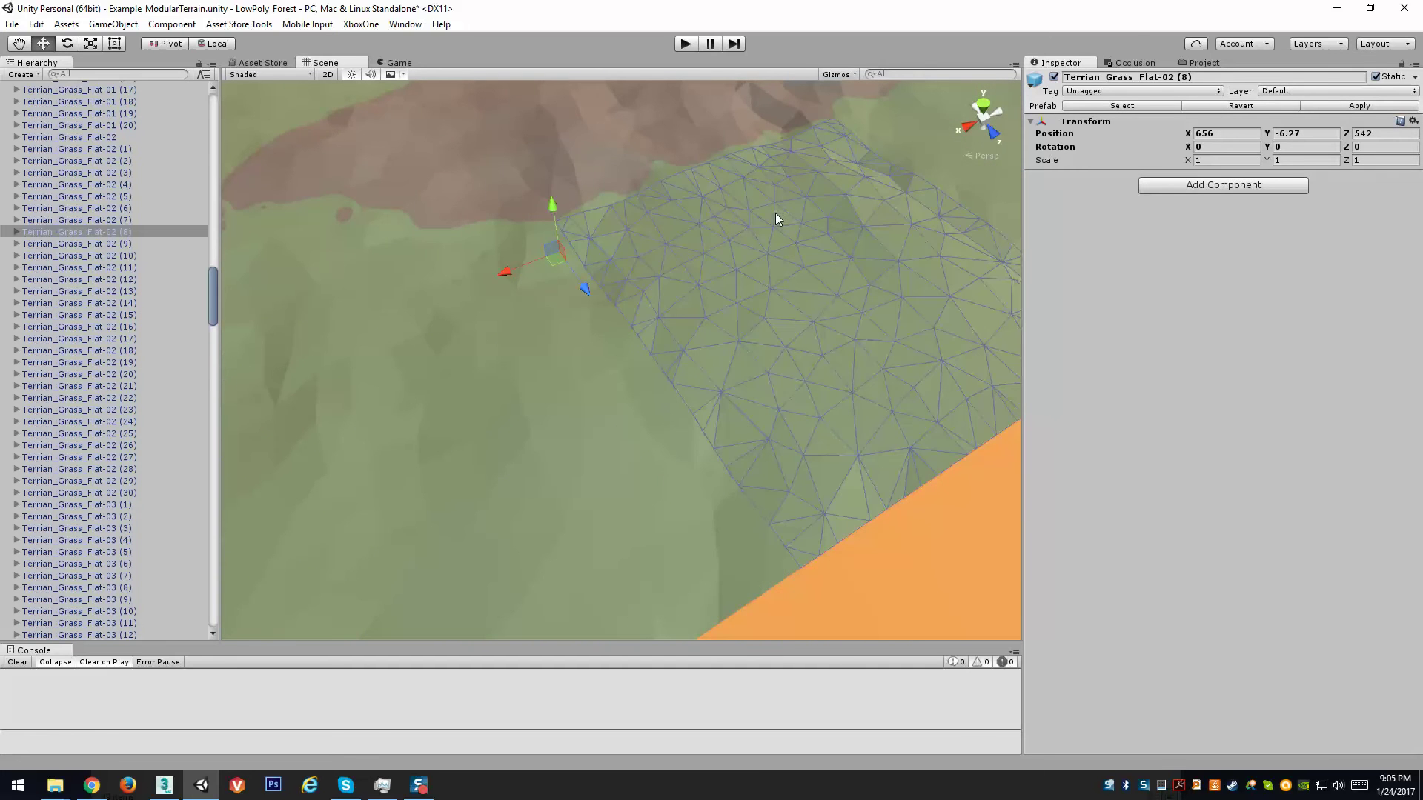
alt+drag(538, 287, 618, 373)
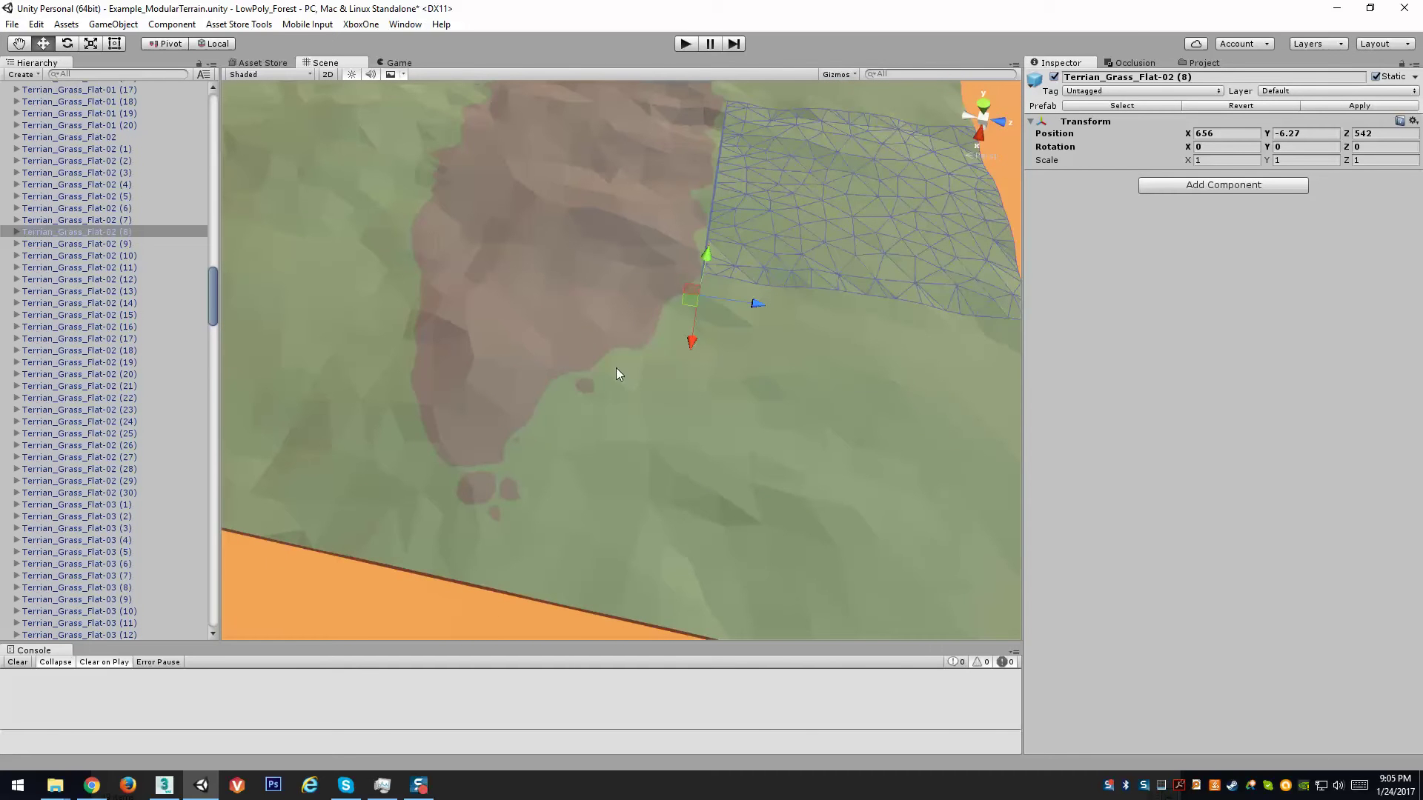
mouse_move(566, 222)
alt+mouse_down()
mouse_move(546, 190)
mouse_move(496, 264)
mouse_move(444, 261)
mouse_move(657, 117)
mouse_move(739, 169)
mouse_move(673, 153)
mouse_move(564, 233)
alt+mouse_up()
click(563, 232)
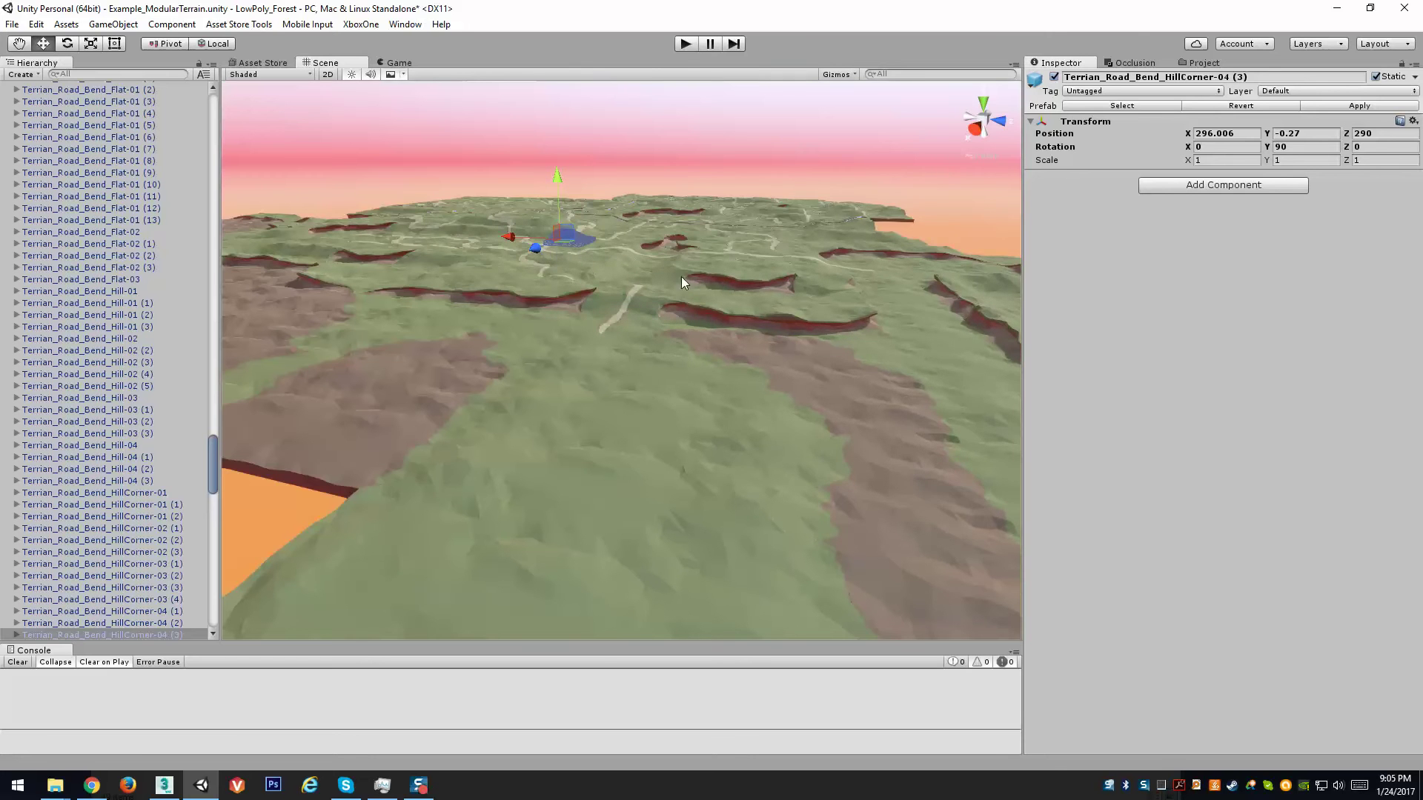
right_drag(679, 289, 599, 422)
scroll(578, 409, down, 10)
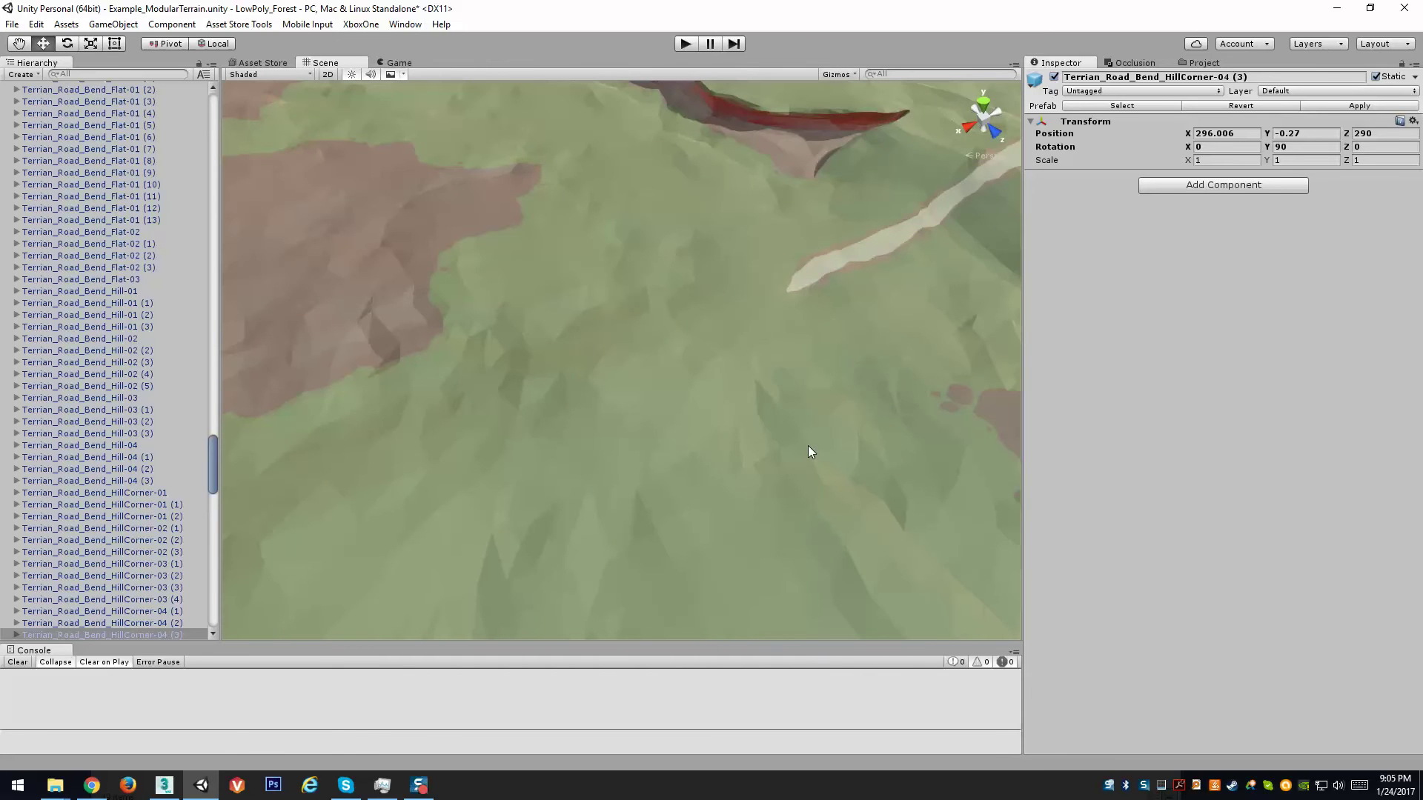
Step: Locate the source prefab of the rotated grass tile beside the outer edge and browse the TerrainModular prefabs, selecting Terrian_Grass_Hill-03
right_drag(637, 323, 681, 344)
click(681, 346)
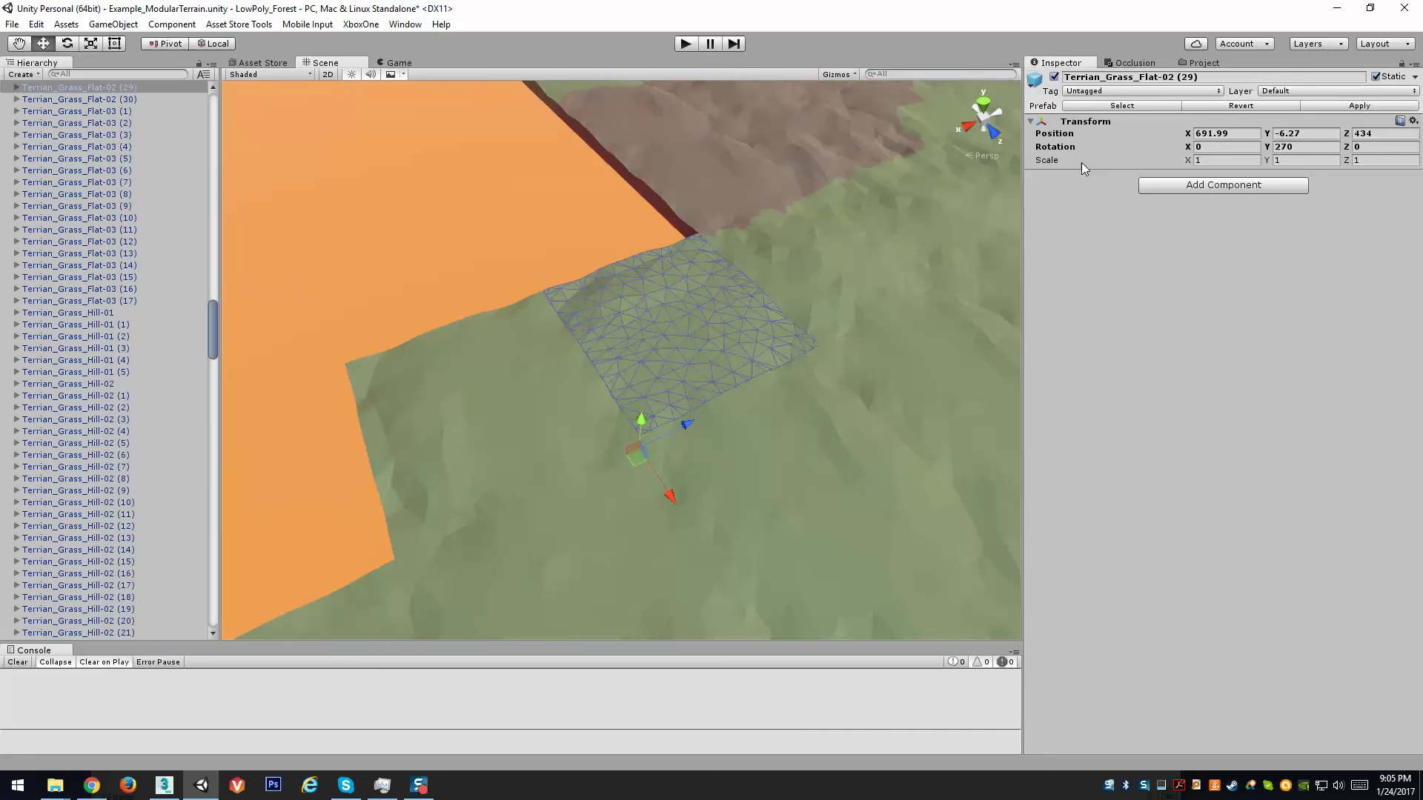
click(1124, 106)
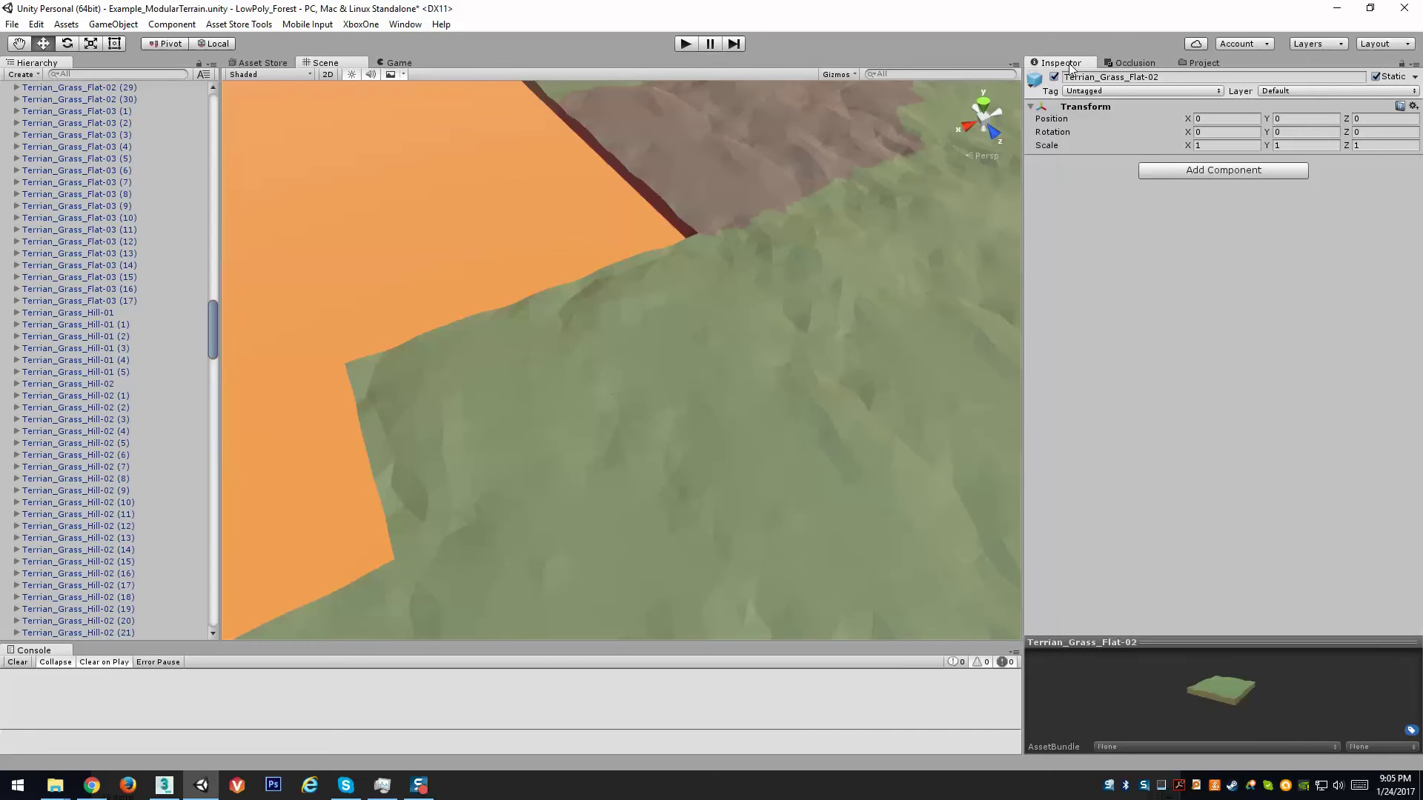
click(1223, 62)
click(1289, 504)
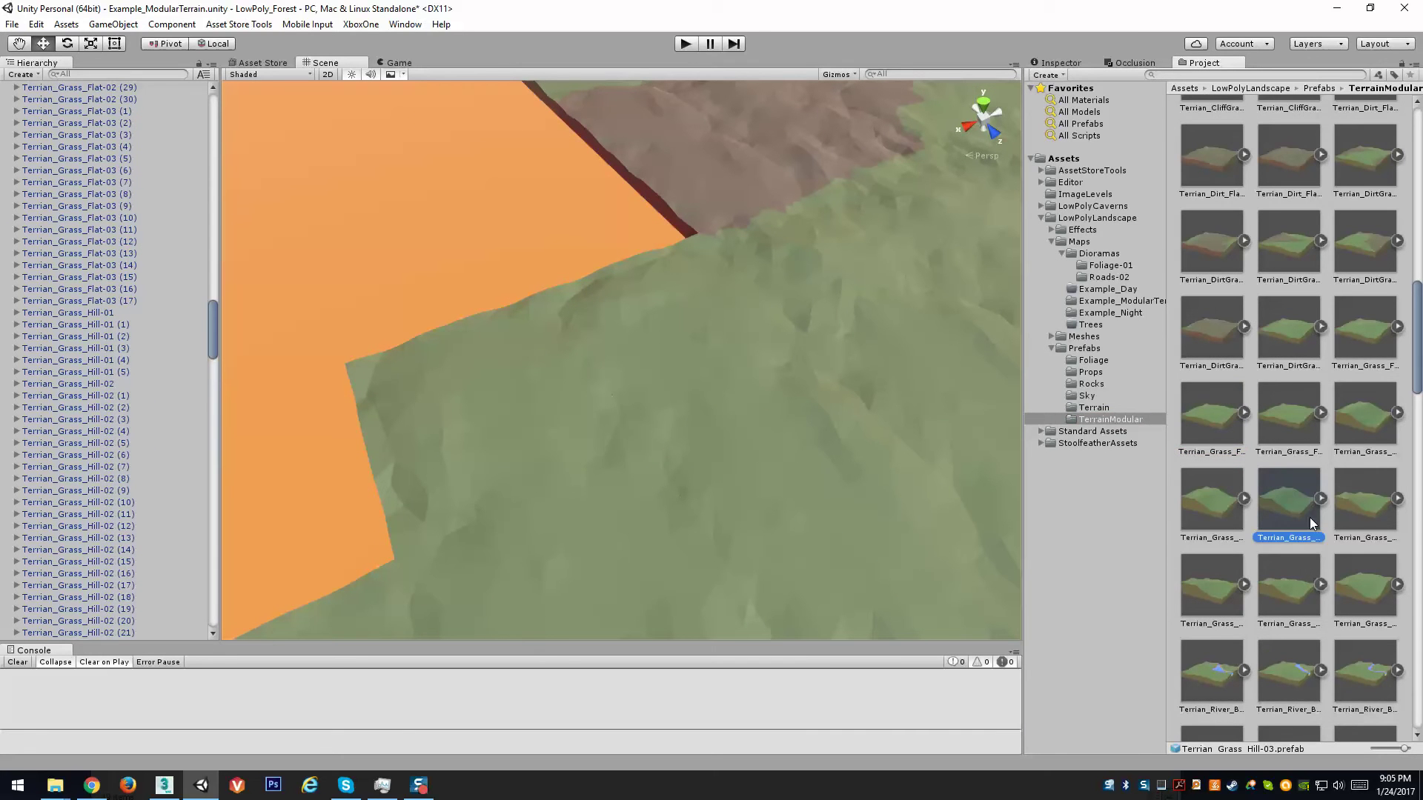
scroll(1282, 298, up, 5)
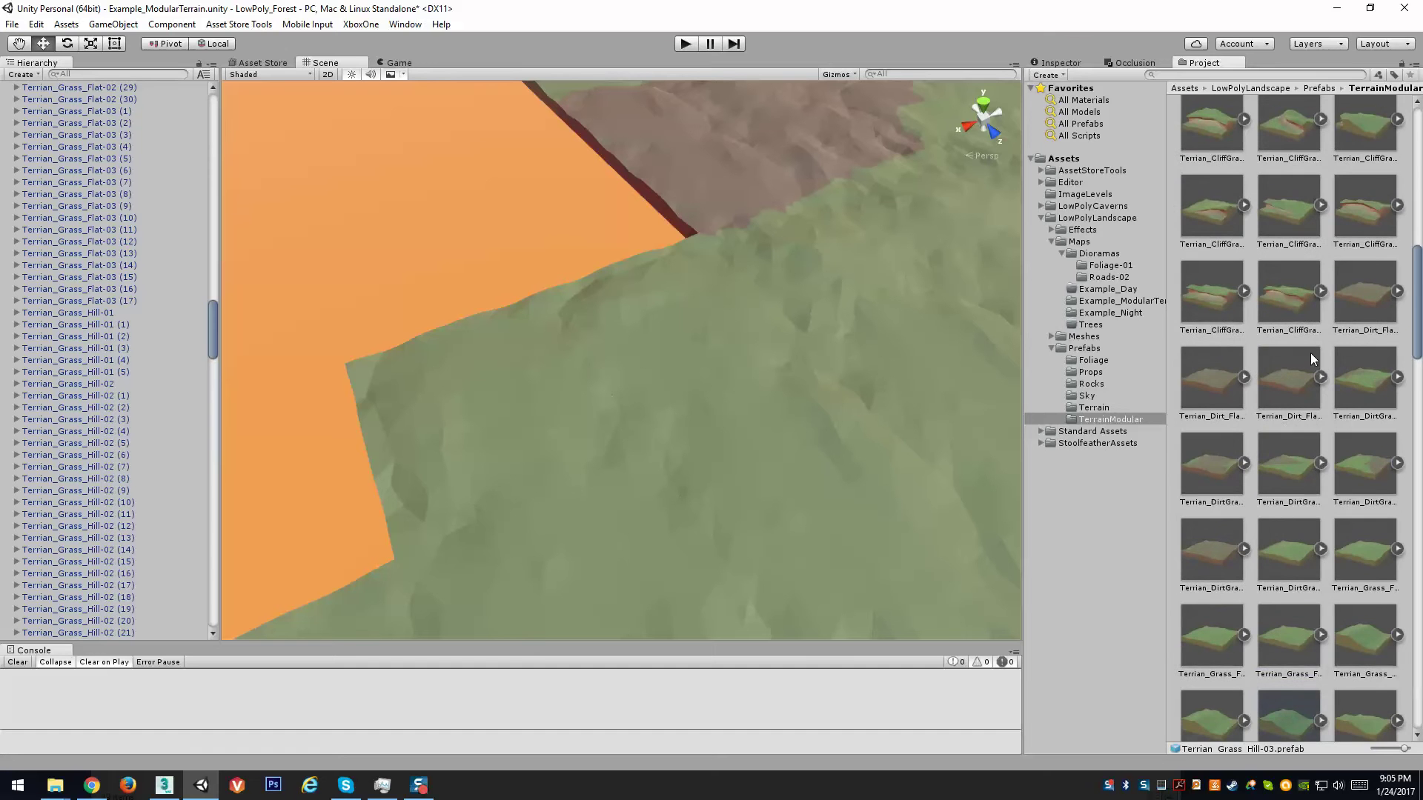
Step: Place a Terrian_Grass_Hill-03 prefab in the scene and vertex-snap its corner to the terrain's outer corner
scroll(1268, 482, down, 5)
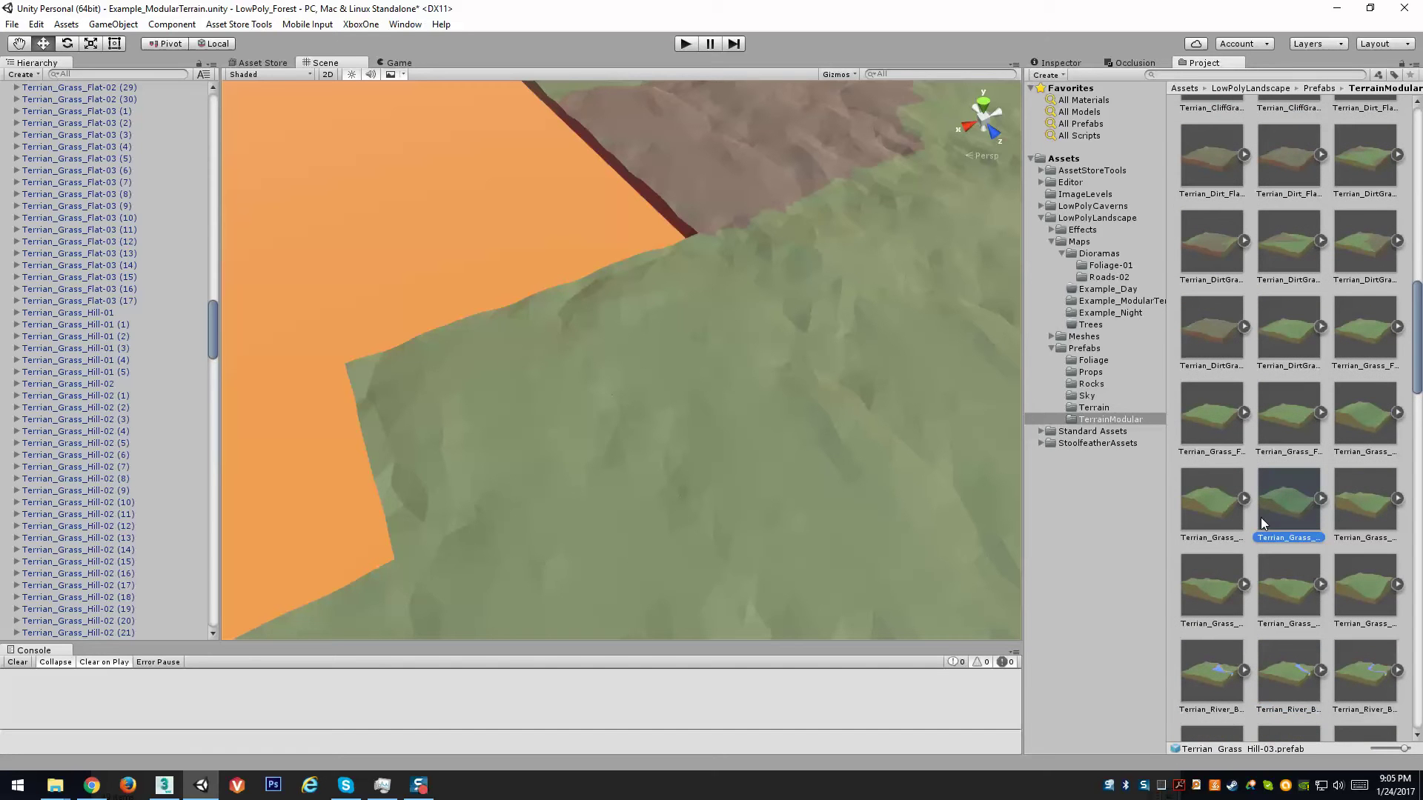
alt+drag(748, 482, 1036, 482)
drag(1269, 498, 689, 390)
right_drag(686, 407, 664, 464)
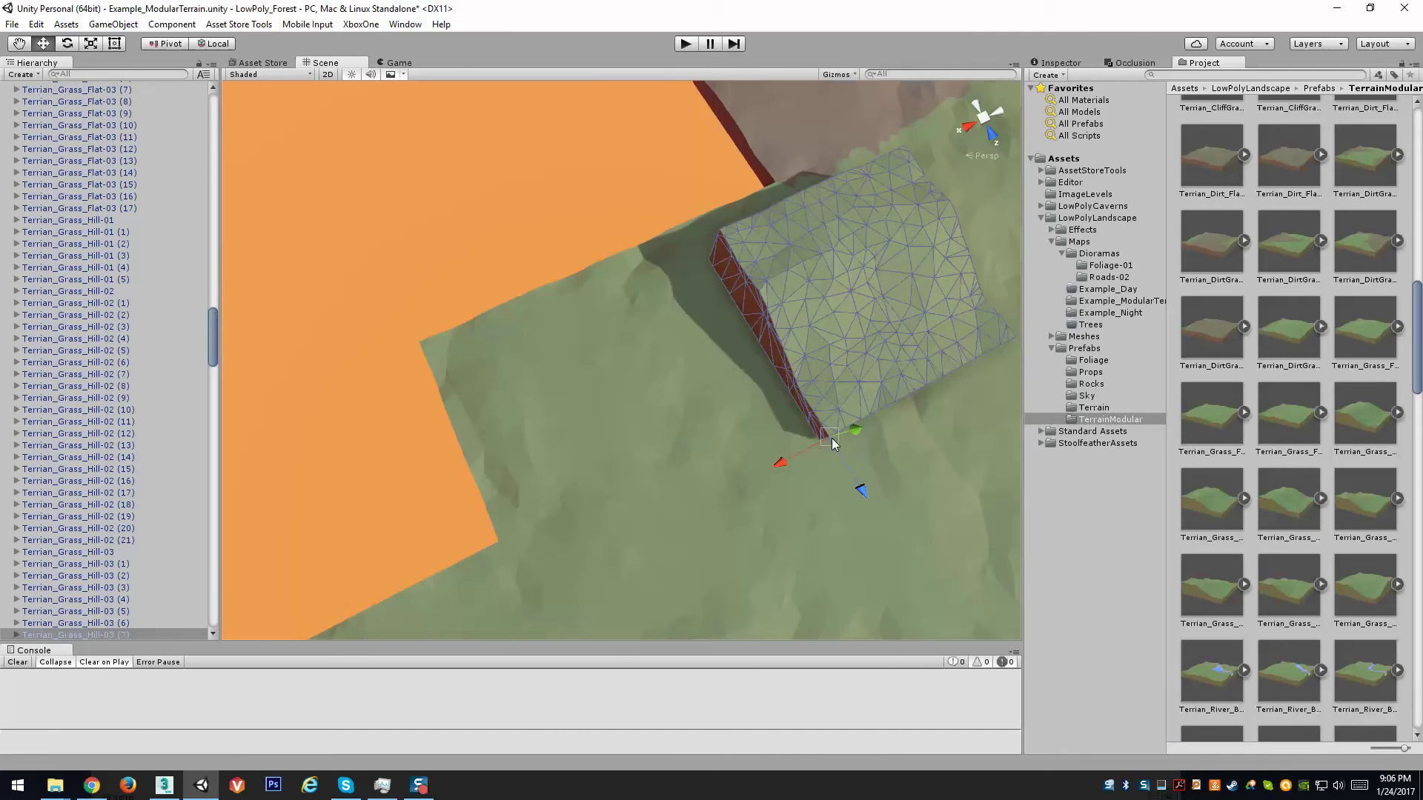
drag(832, 438, 419, 331)
Step: Inspect the seam and edges where the newly placed hill tile meets the neighbouring grass terrain
click(627, 190)
right_drag(627, 189, 886, 361)
key(w)
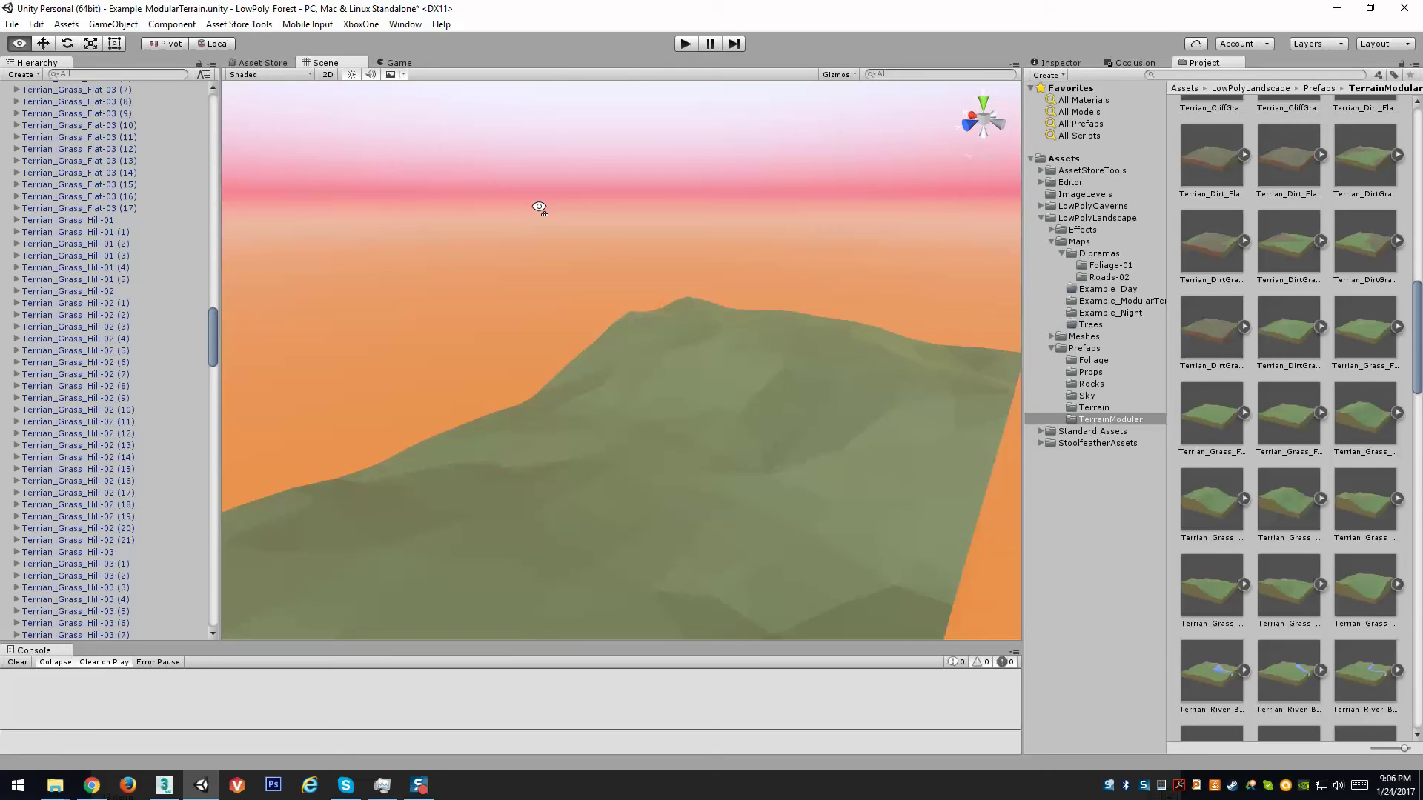
right_drag(538, 206, 1387, 318)
key(a)
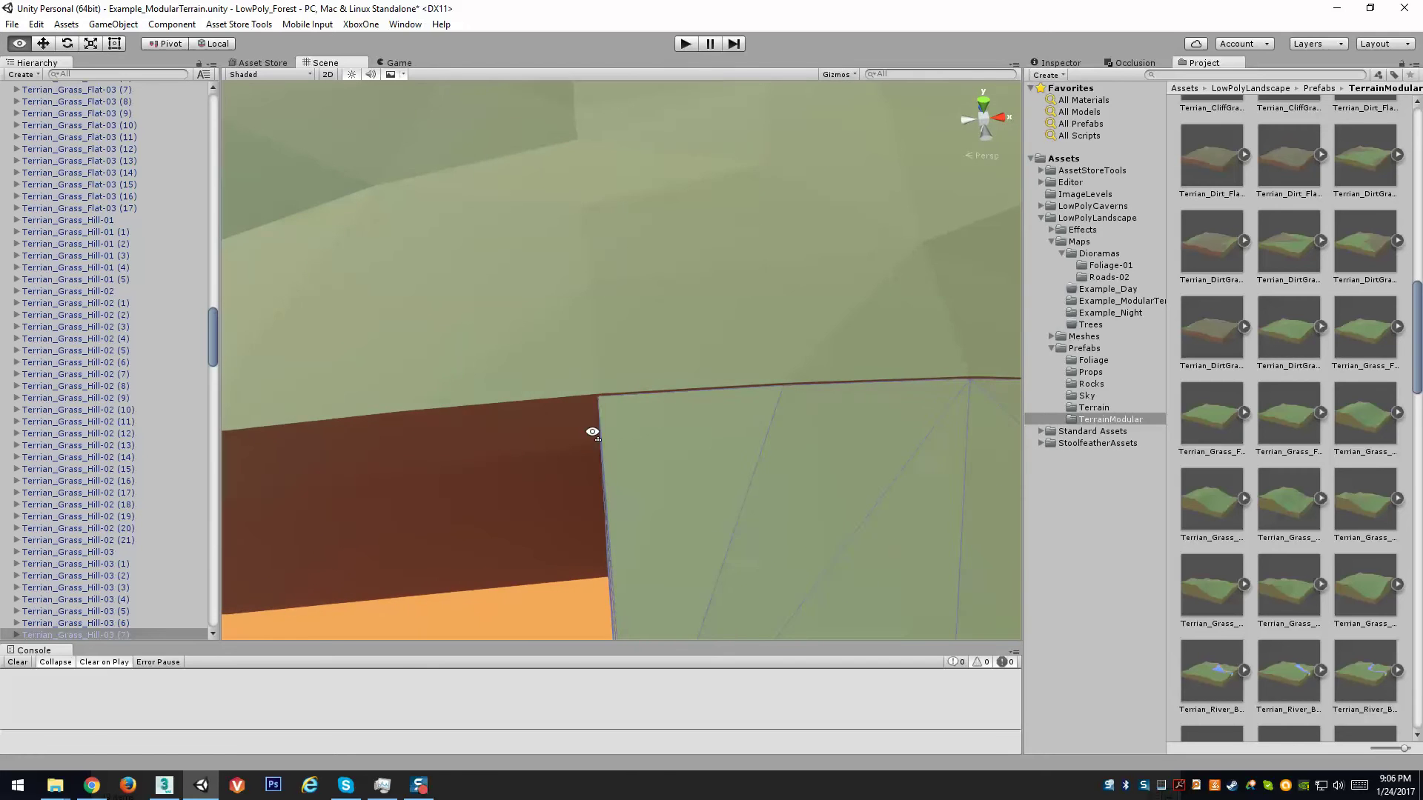
right_drag(592, 432, 994, 506)
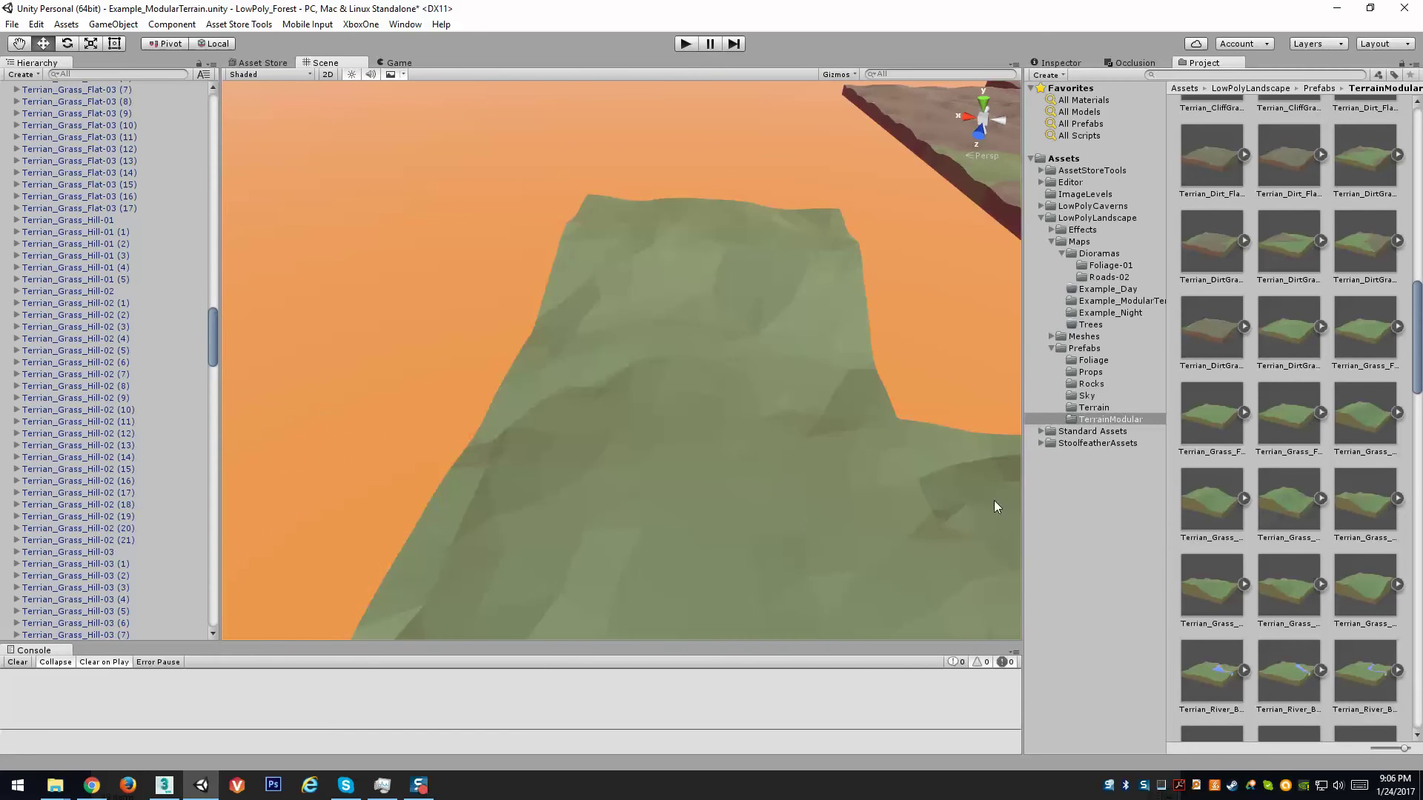
right_drag(602, 374, 446, 416)
Step: Select the newly placed hill tile and open the Snap Settings to check the move increments
click(660, 384)
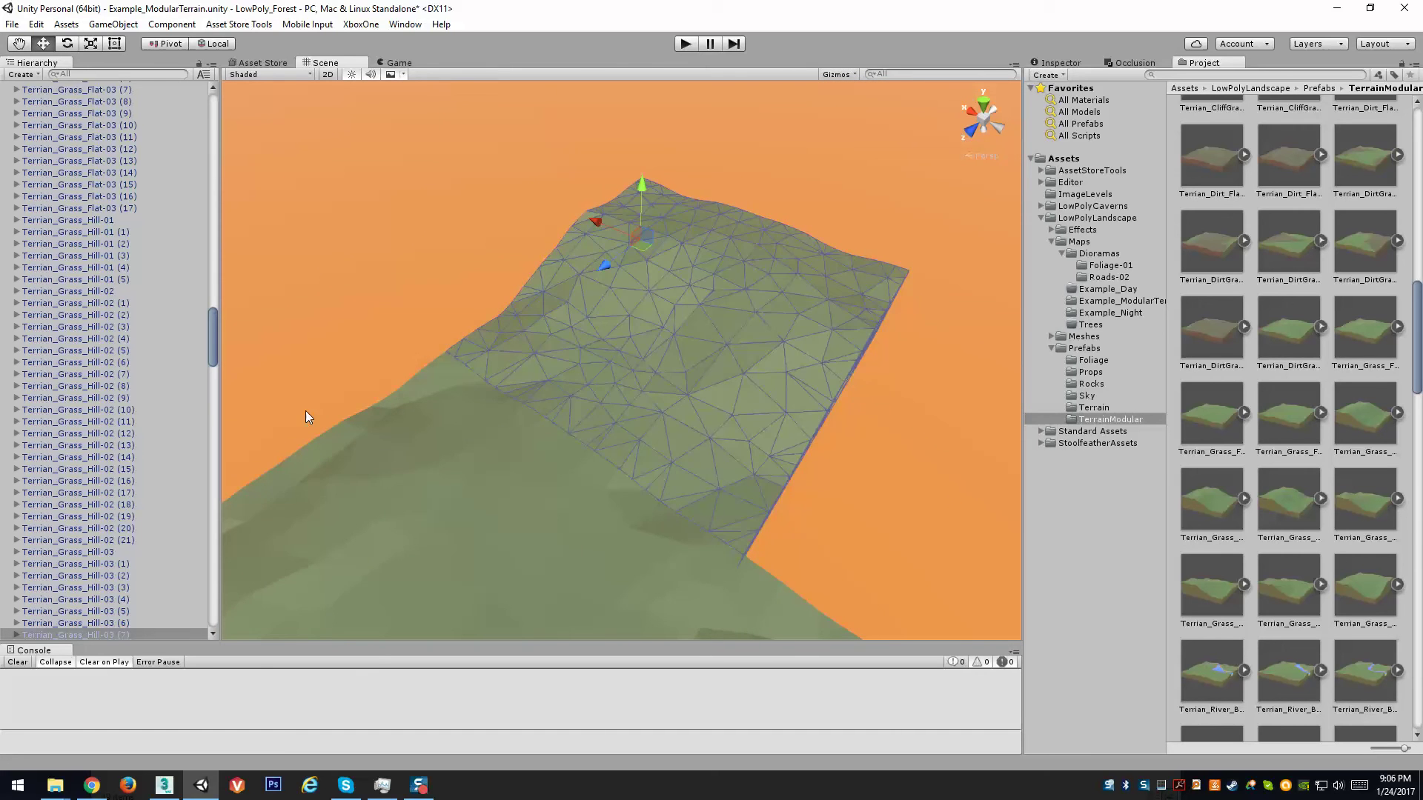
right_drag(307, 414, 547, 421)
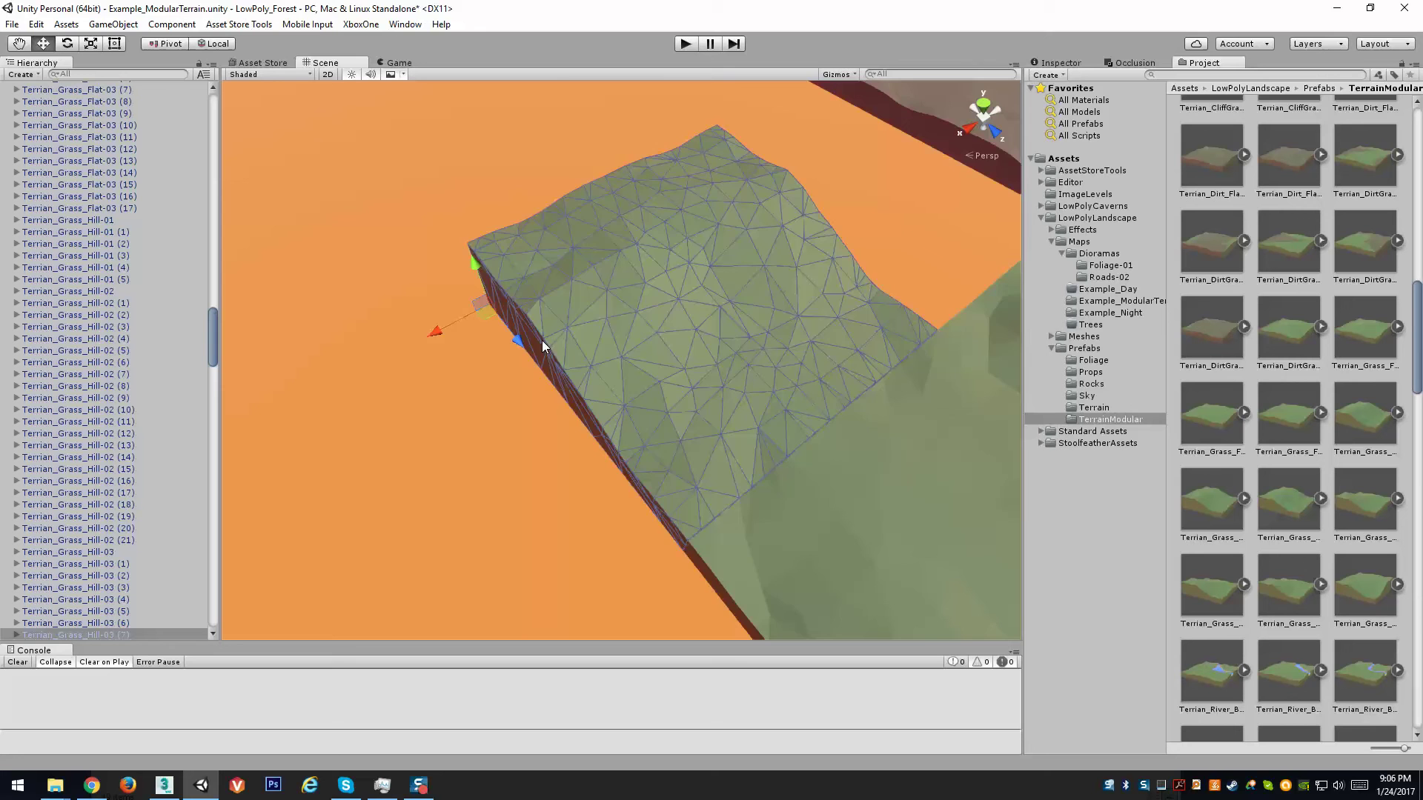
right_drag(543, 346, 531, 335)
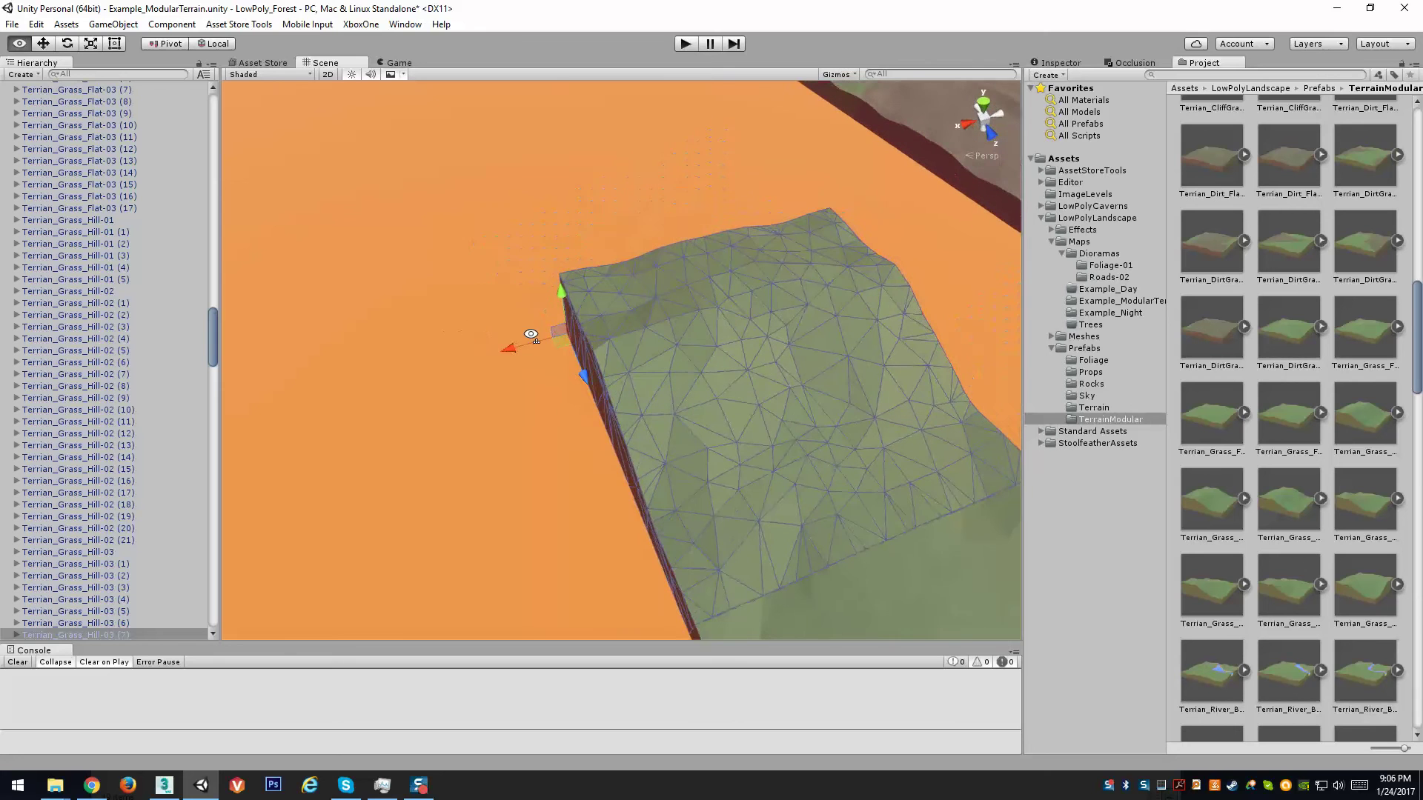
click(36, 25)
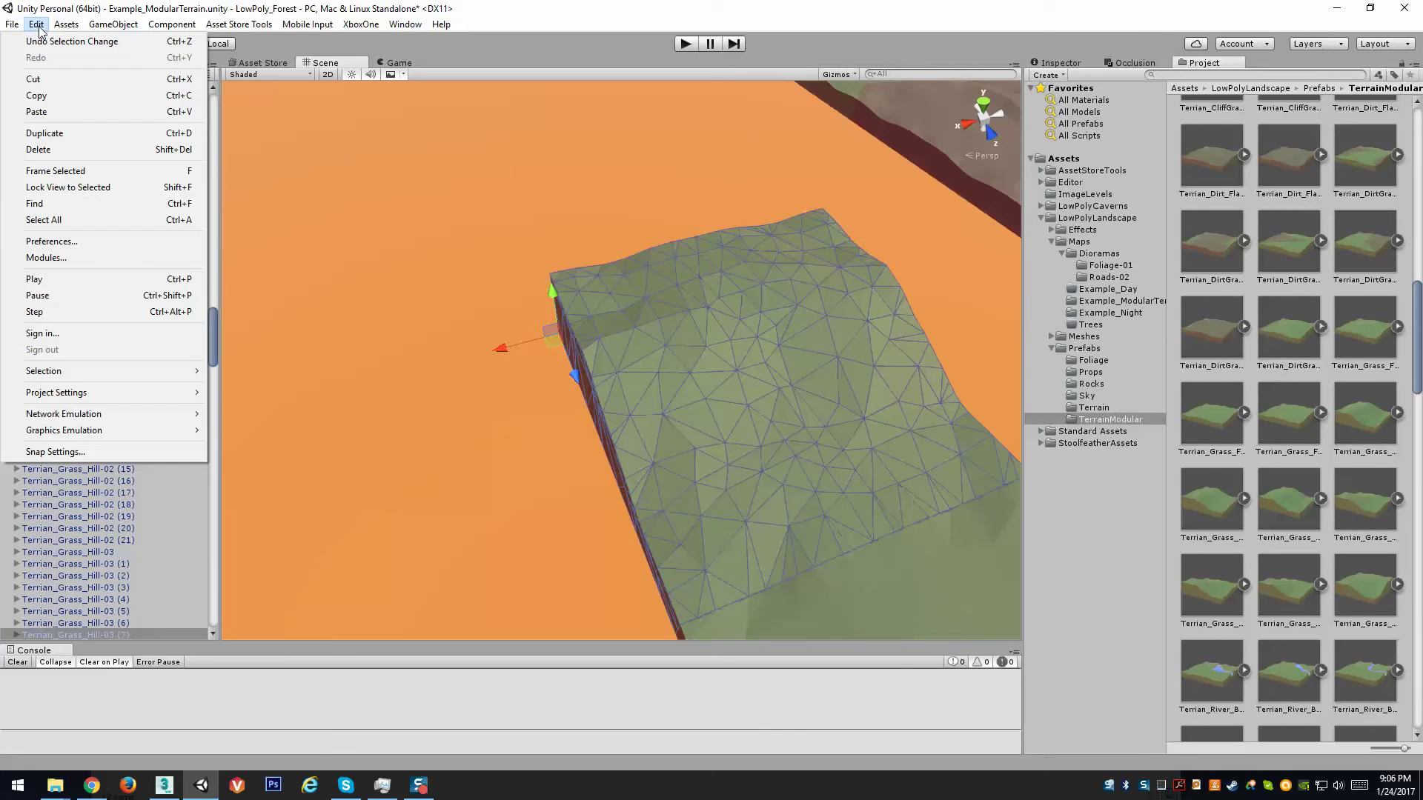
click(74, 453)
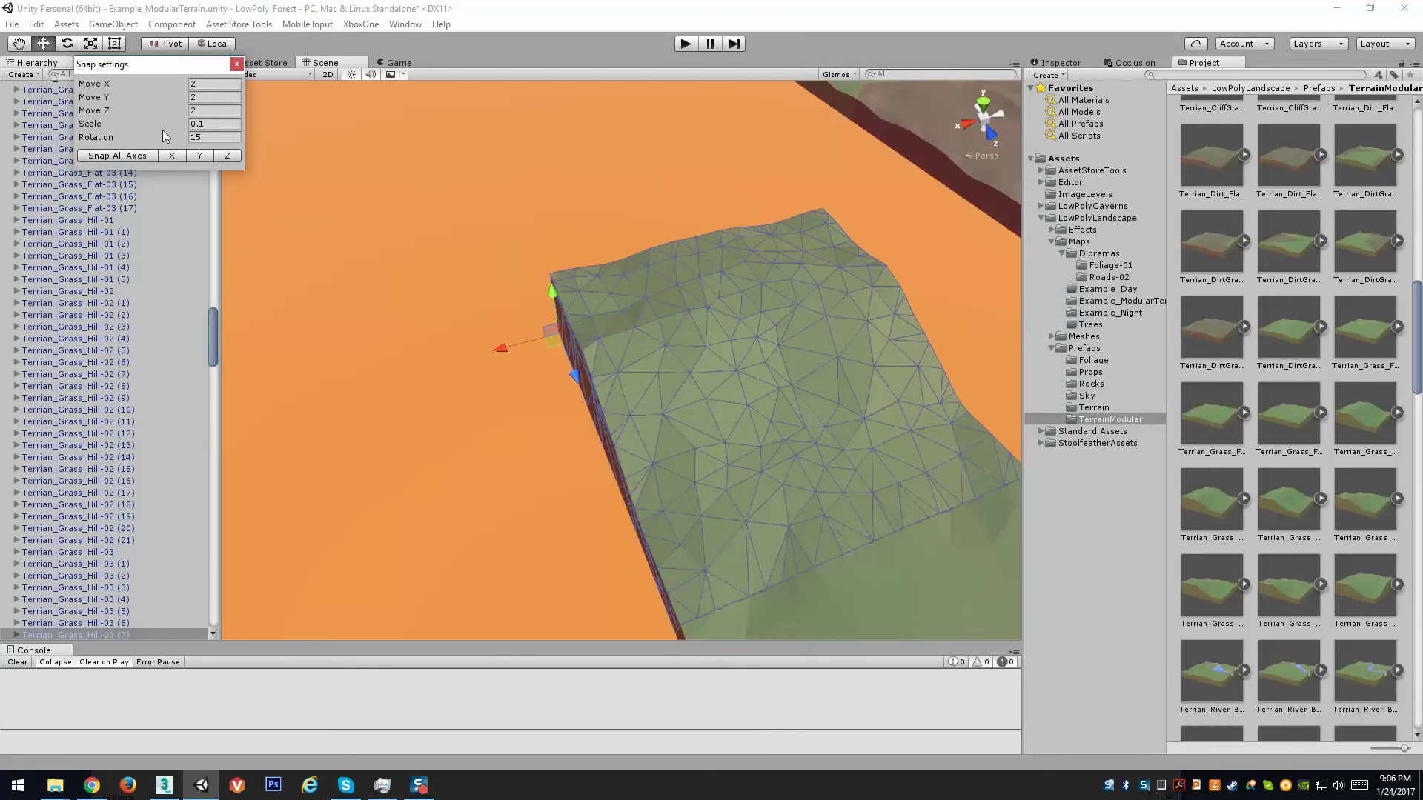
Step: Duplicate the selected hill tile and move the copy along the X axis in snap increments until it adjoins the original's outer side
right_drag(762, 440, 566, 212)
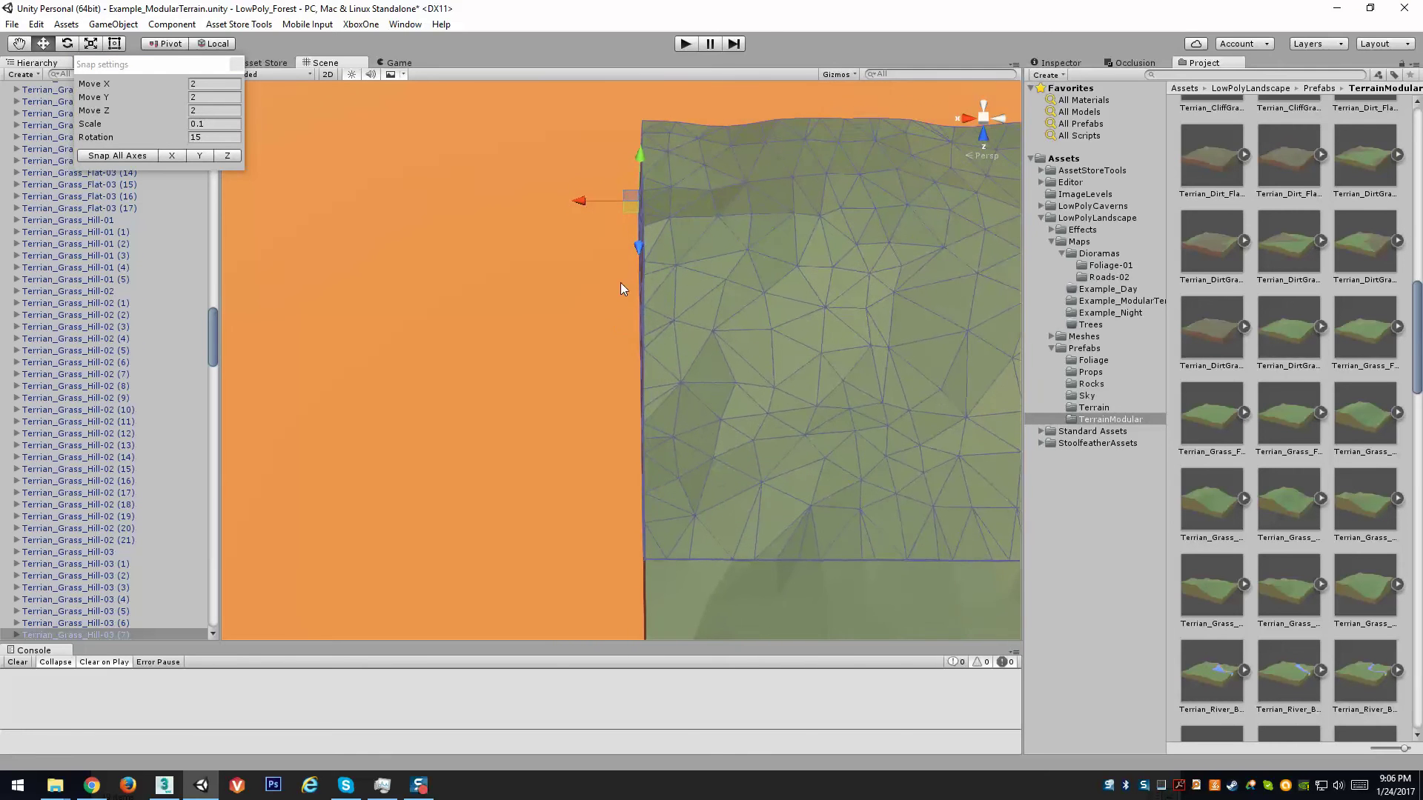
right_drag(620, 283, 625, 326)
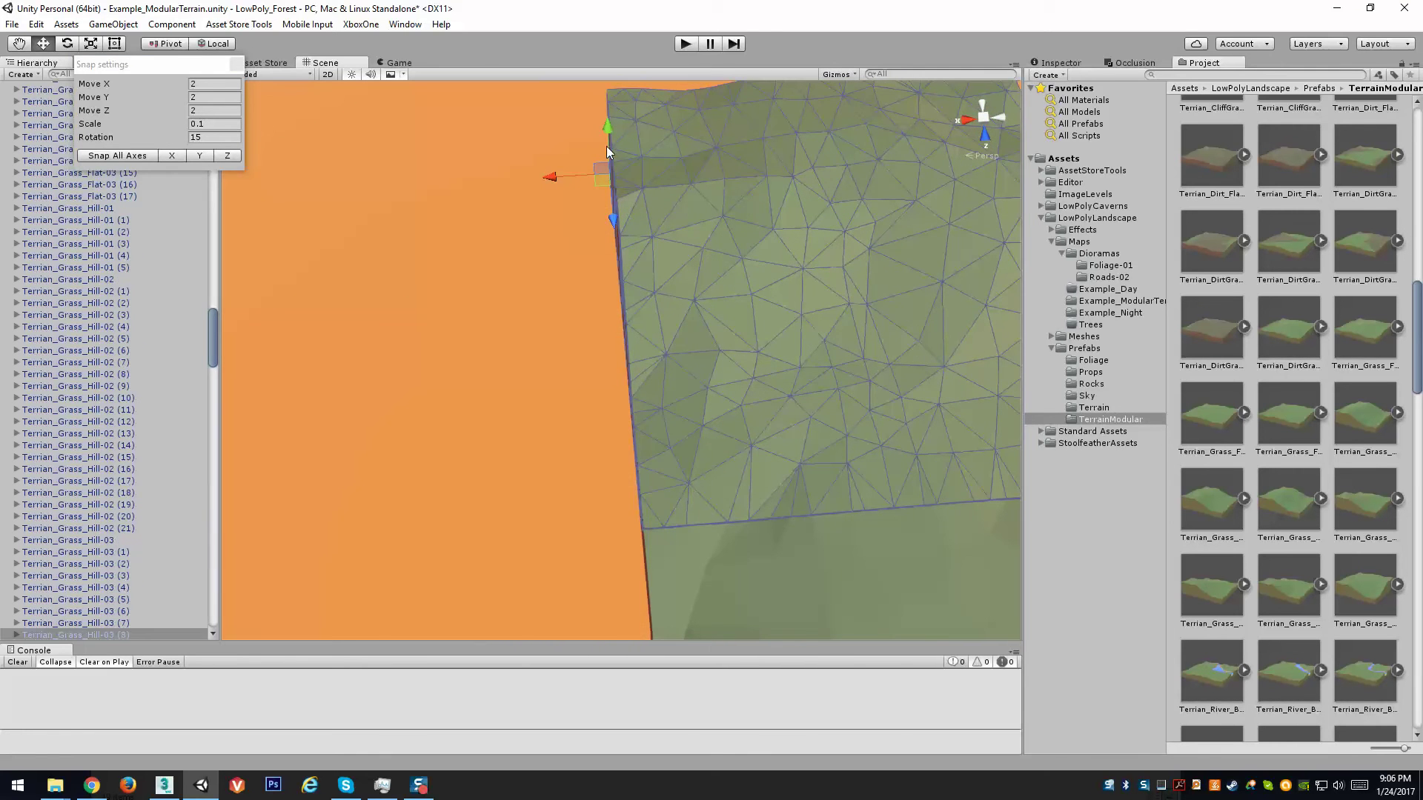
drag(556, 187, 221, 216)
click(563, 600)
right_drag(563, 600, 992, 519)
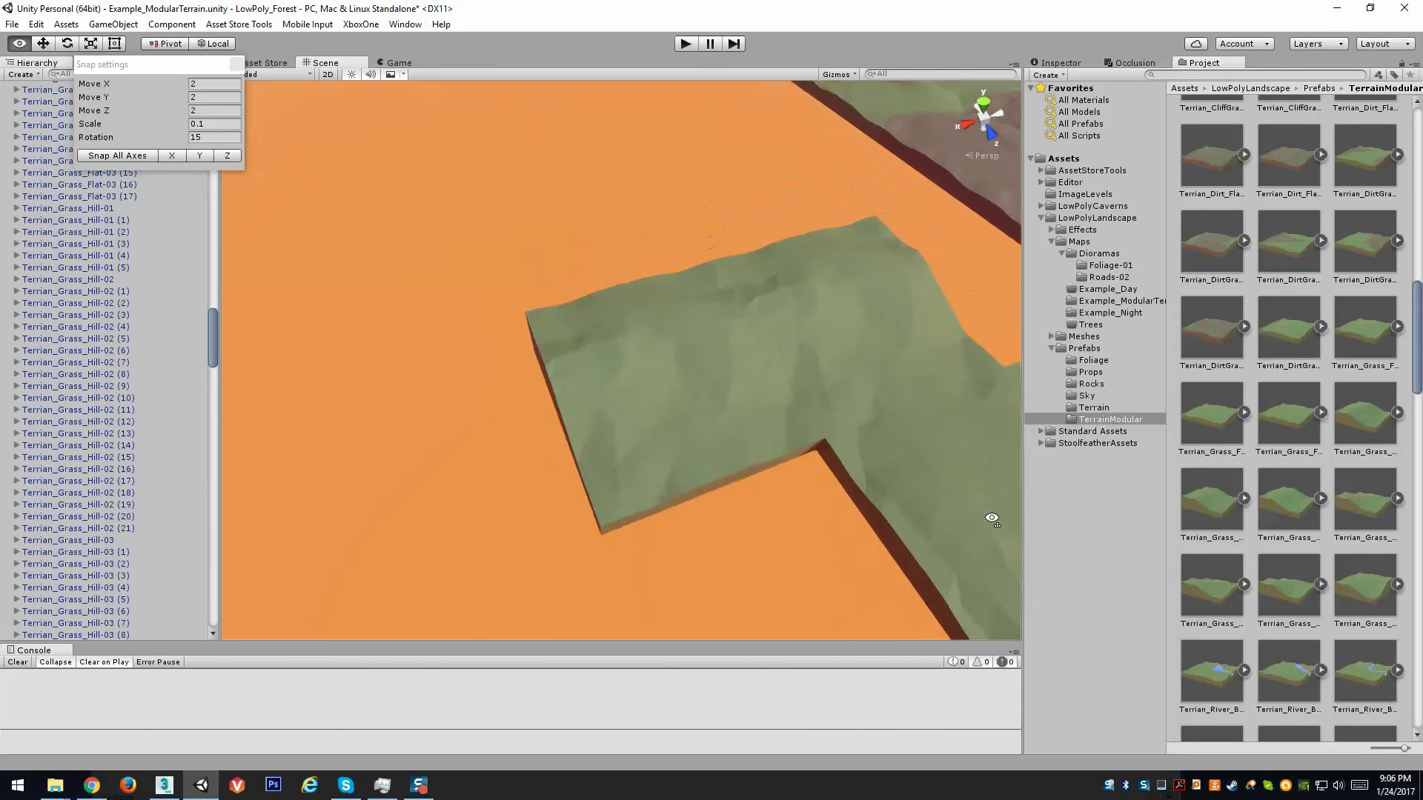
Step: Duplicate the outermost hill tile and move this copy one tile farther along the X axis to lengthen the row
click(690, 375)
right_drag(691, 374, 765, 414)
key(ctrl+d)
drag(576, 253, 360, 260)
click(683, 143)
scroll(734, 322, up, 6)
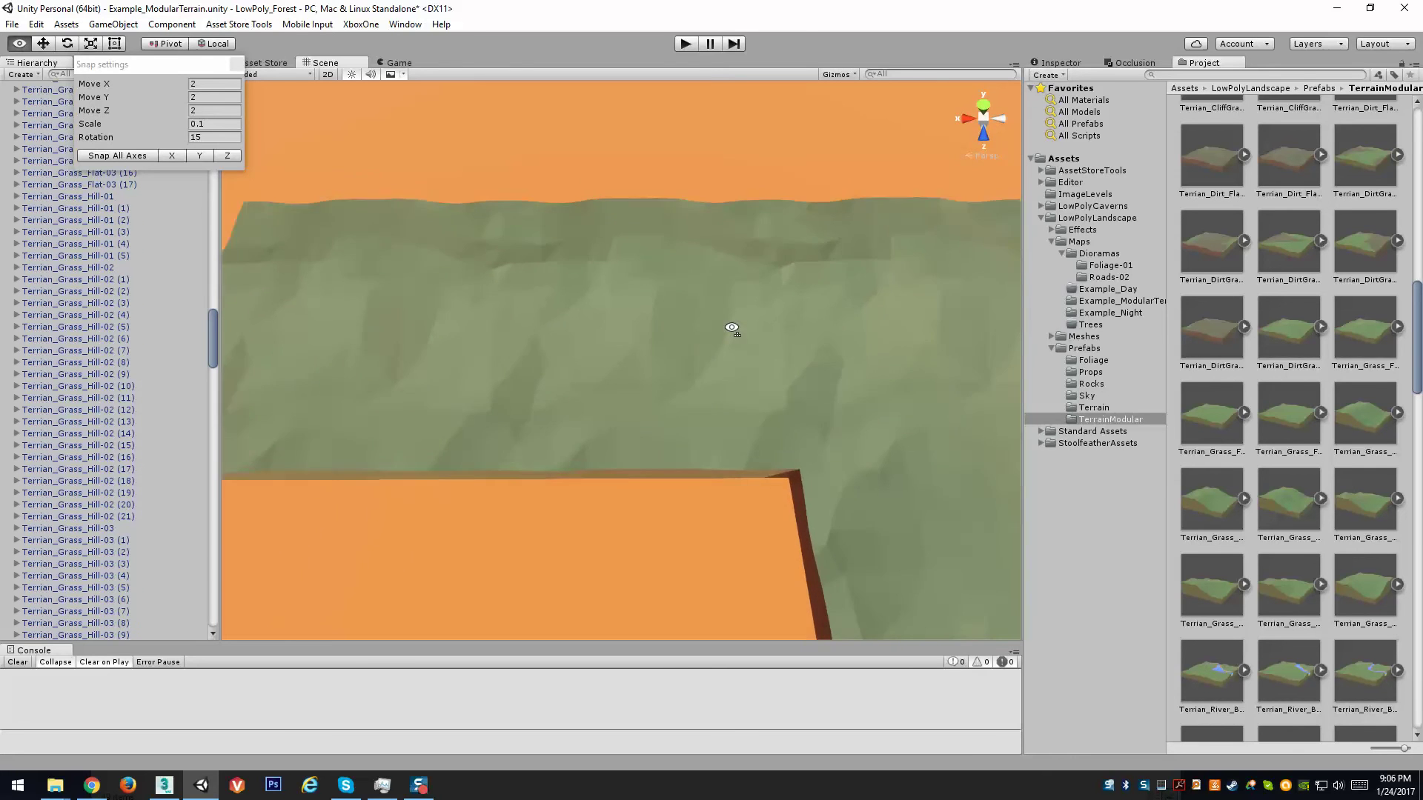
Step: Examine the seams along the row of duplicated hill tiles, selecting the middle tile to see its boundaries
right_drag(771, 395, 818, 305)
right_drag(474, 398, 673, 377)
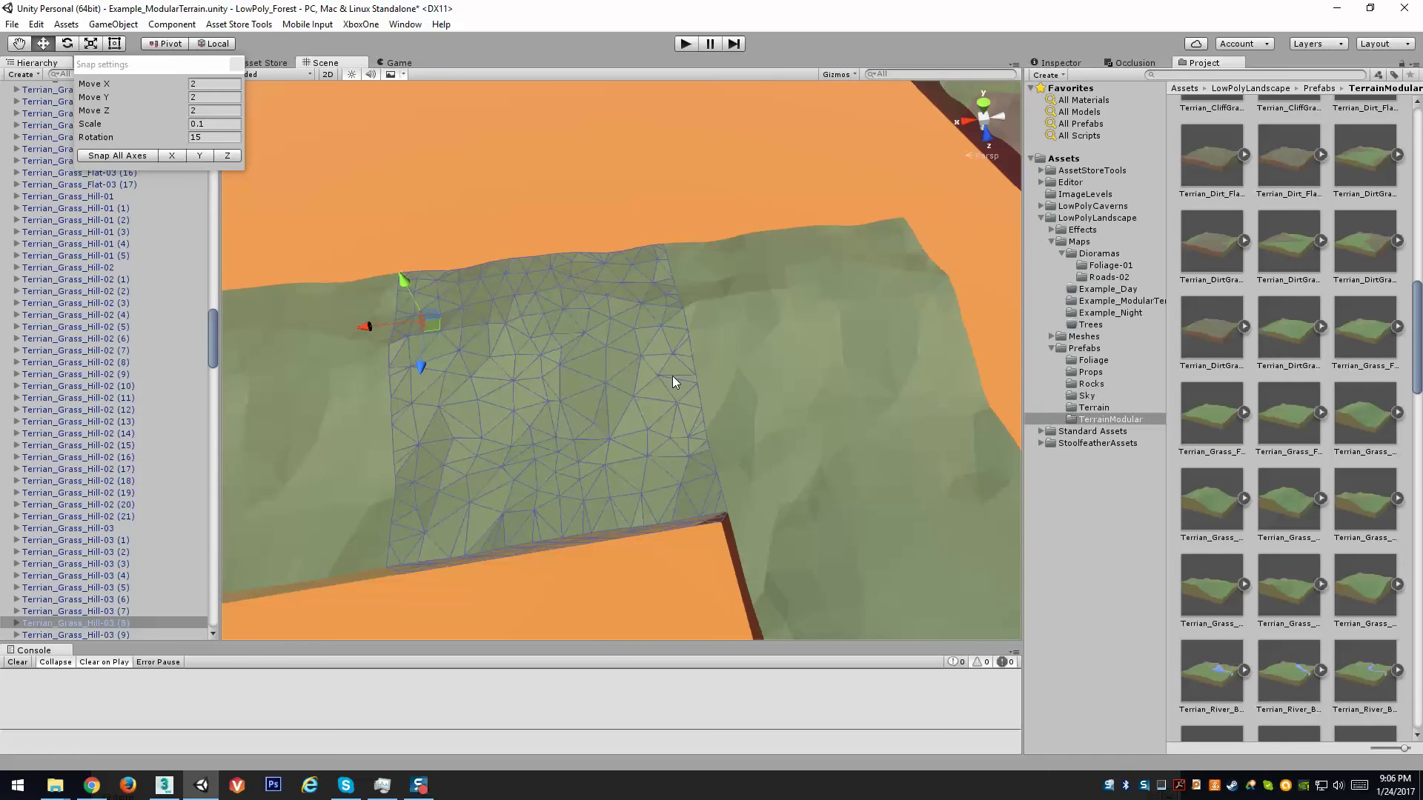
right_drag(359, 455, 412, 390)
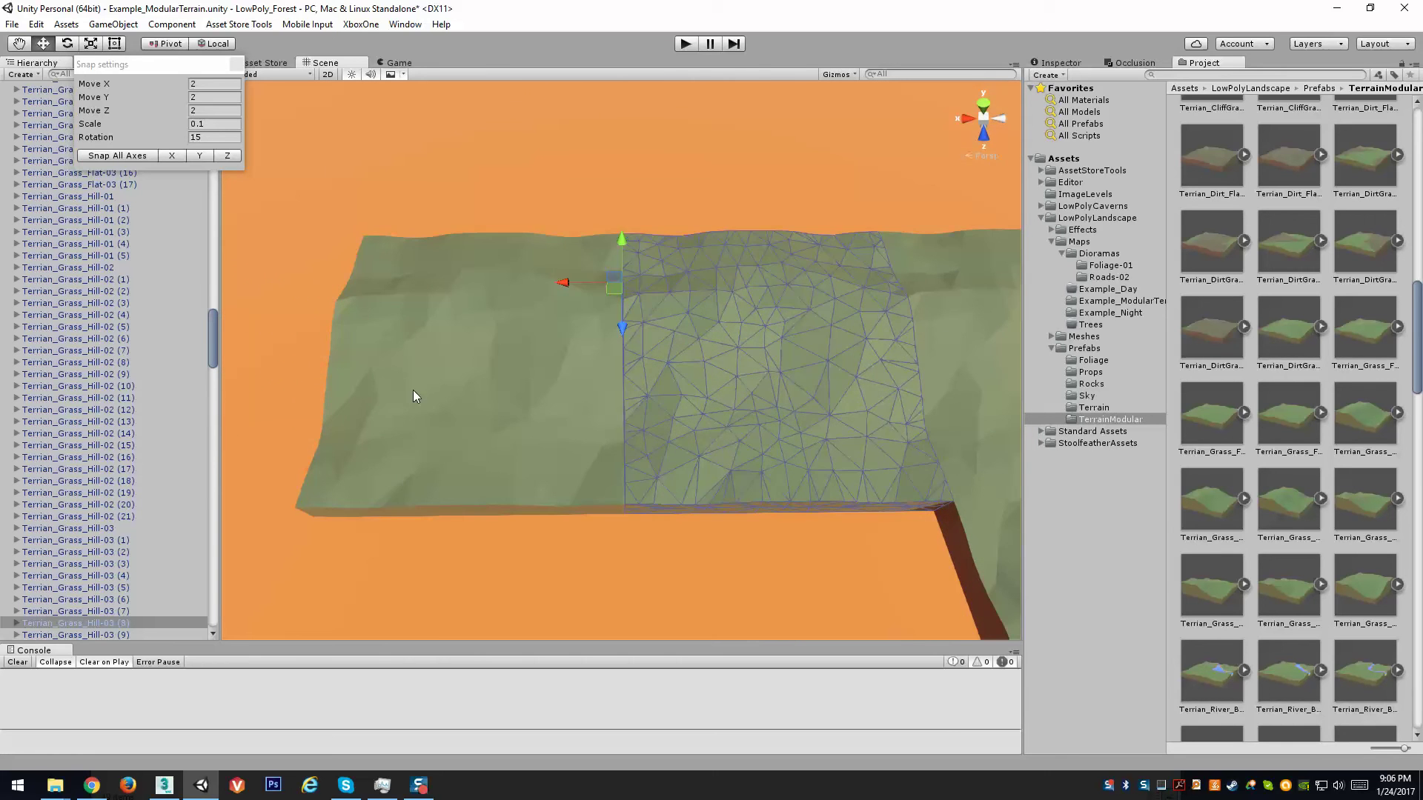
click(541, 210)
right_drag(677, 425, 369, 422)
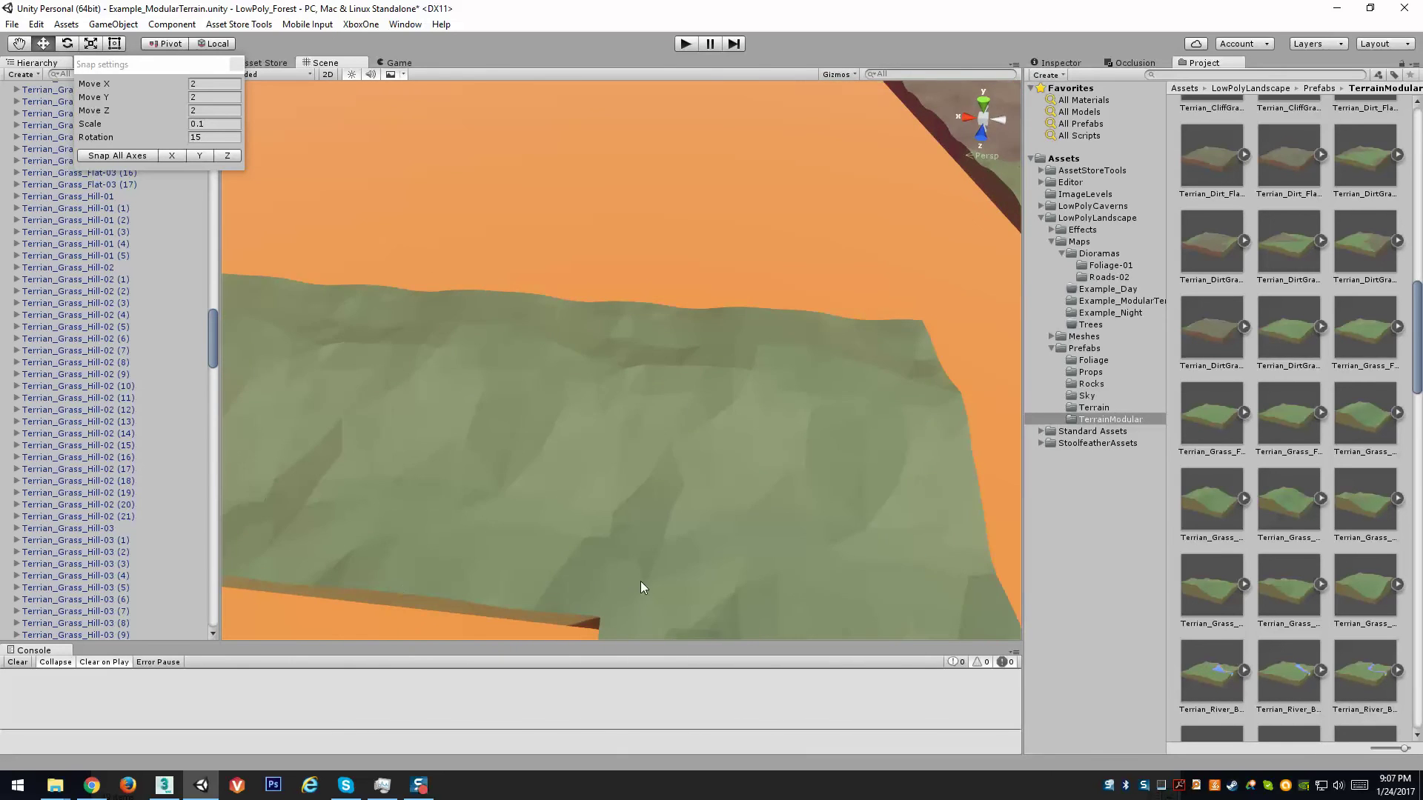
right_drag(616, 605, 492, 400)
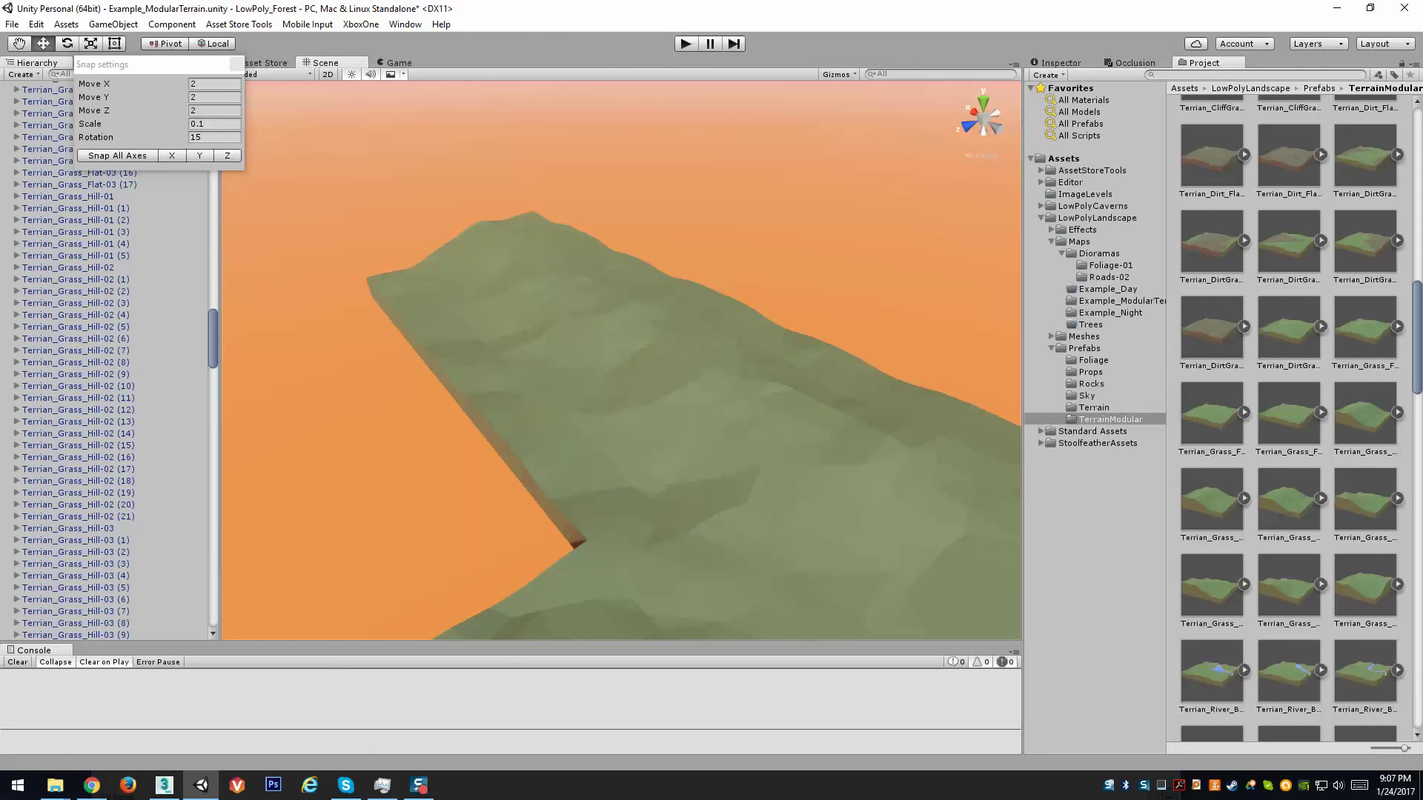
Step: Survey the full modular map, examining how the cliff, road, river and grass tiles connect
right_drag(830, 409, 1103, 449)
right_drag(910, 315, 662, 300)
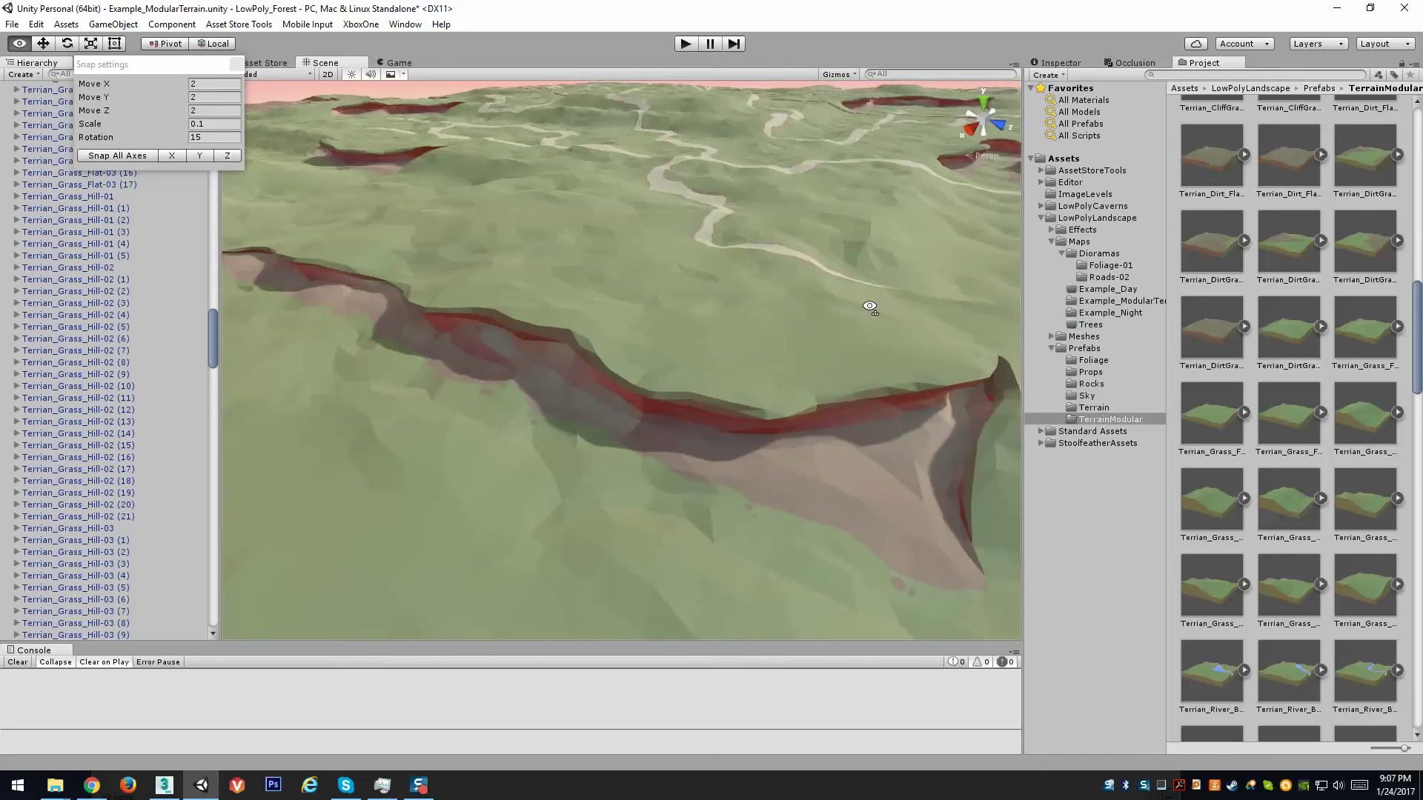
right_drag(854, 313, 546, 327)
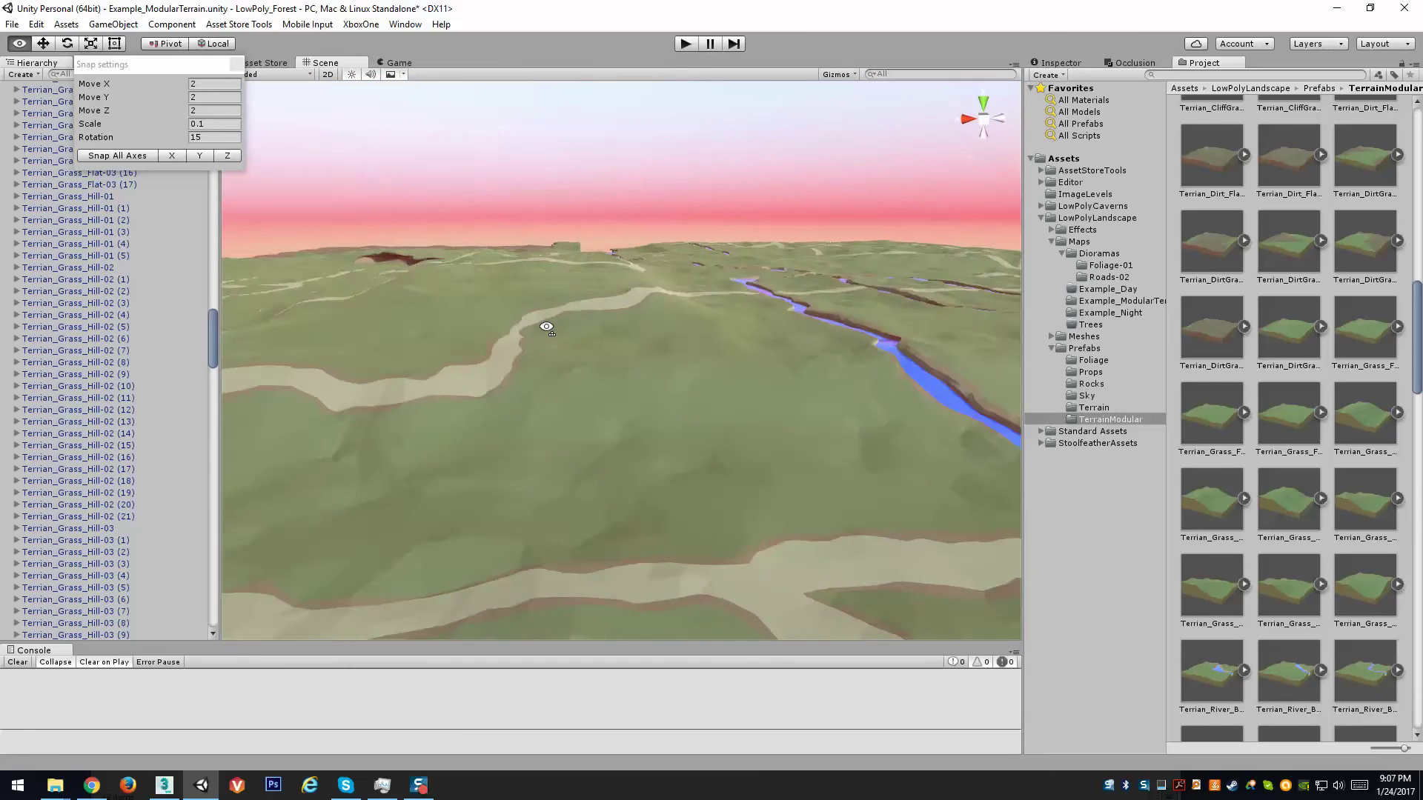
right_drag(638, 327, 572, 340)
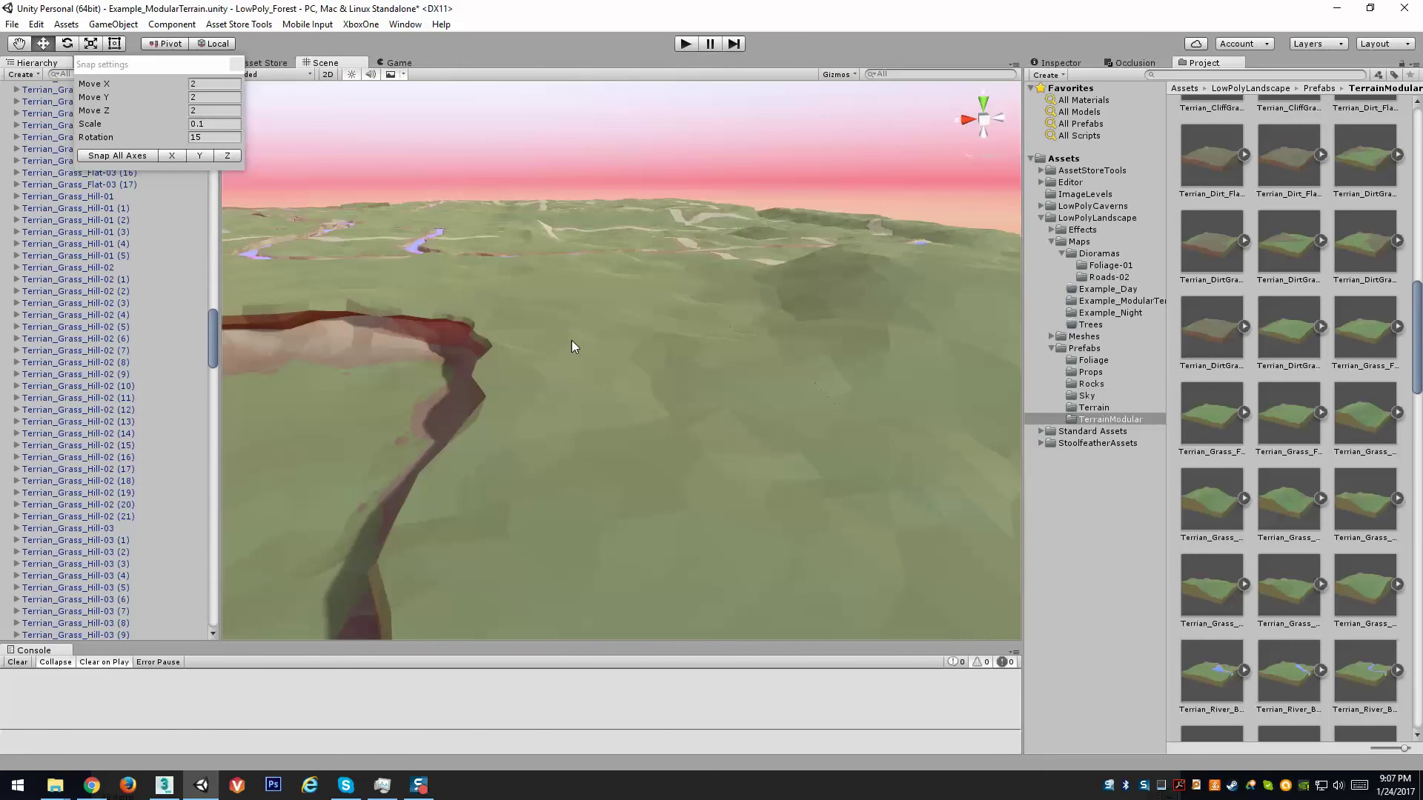
right_drag(620, 432, 716, 486)
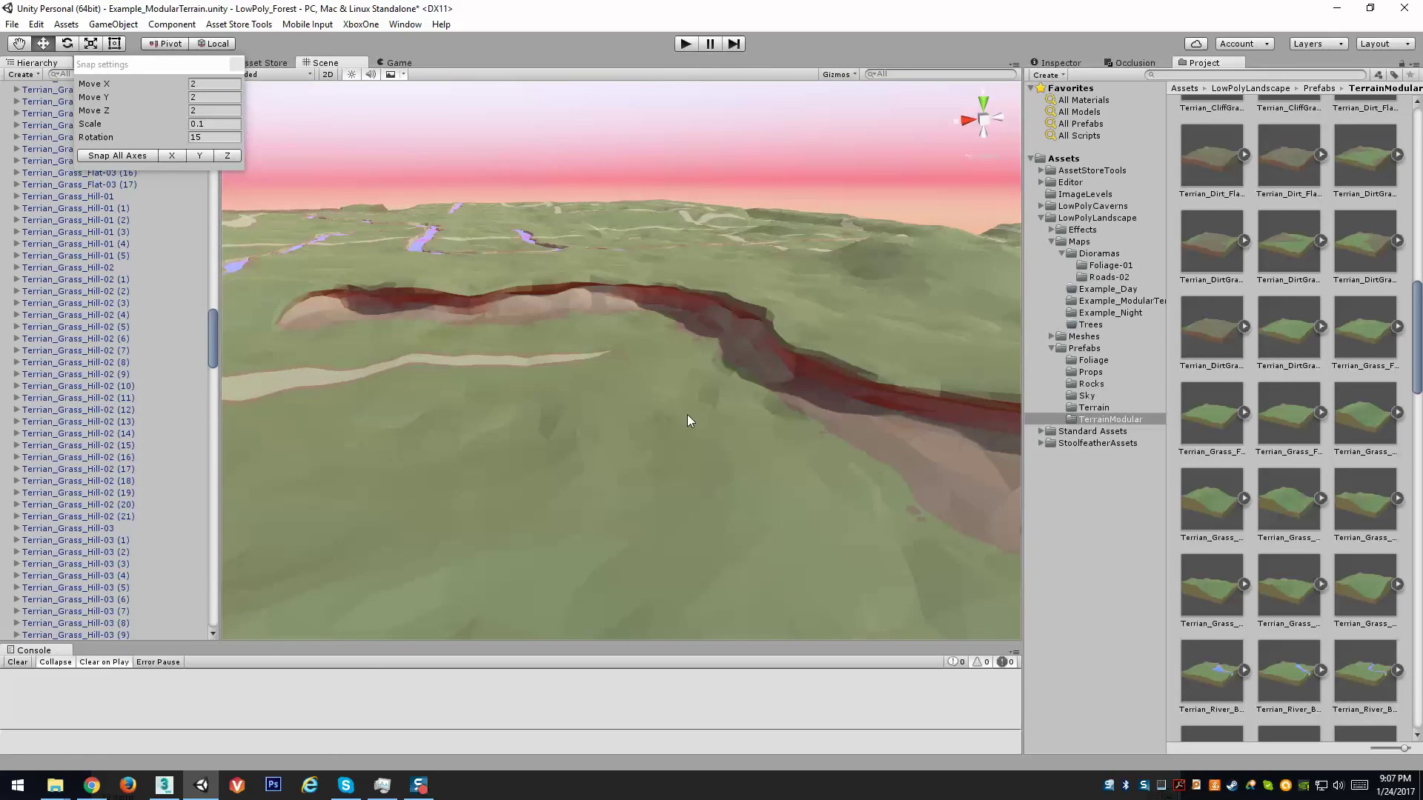
right_drag(767, 385, 640, 384)
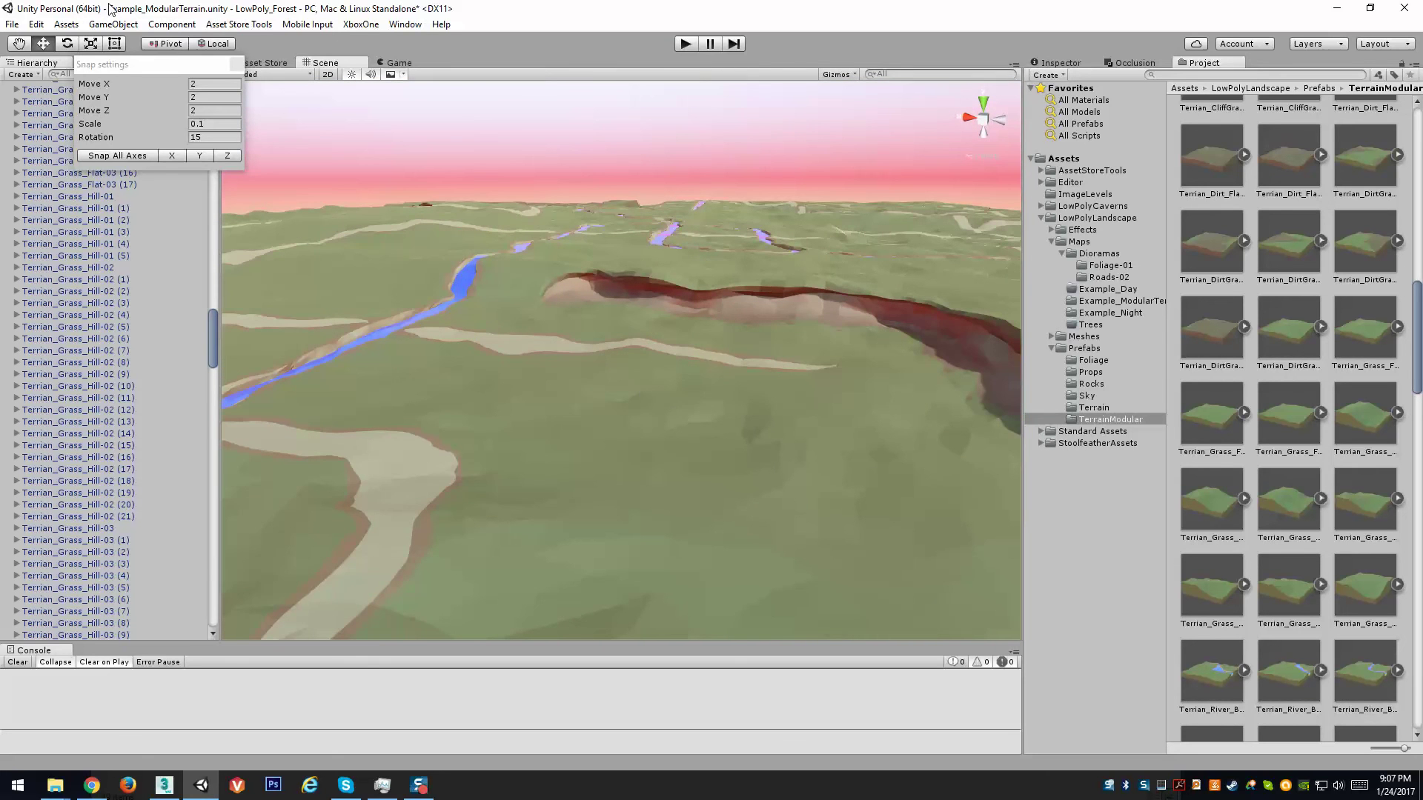